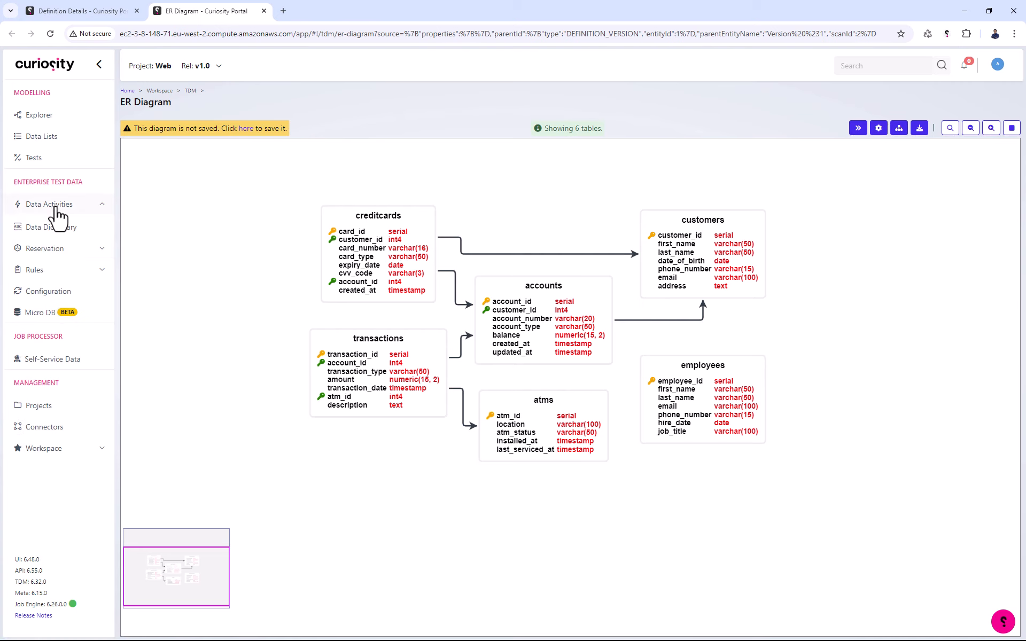
Step: Start a new data generation activity in the Data Activities folder of the Activity Explorer
left_click(56, 205)
left_click(62, 248)
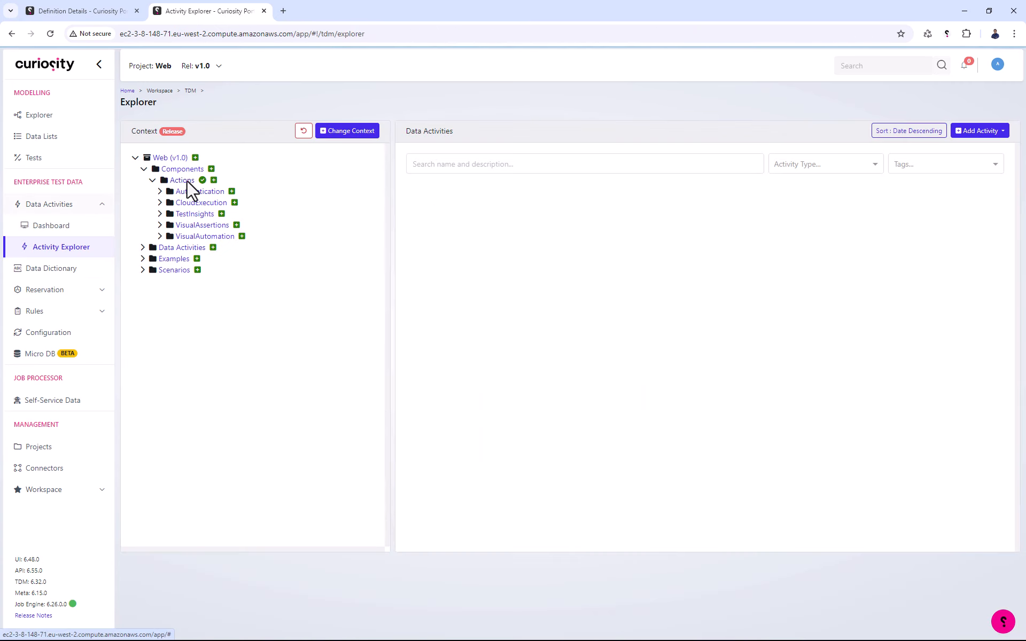
left_click(194, 248)
left_click(992, 132)
left_click(932, 194)
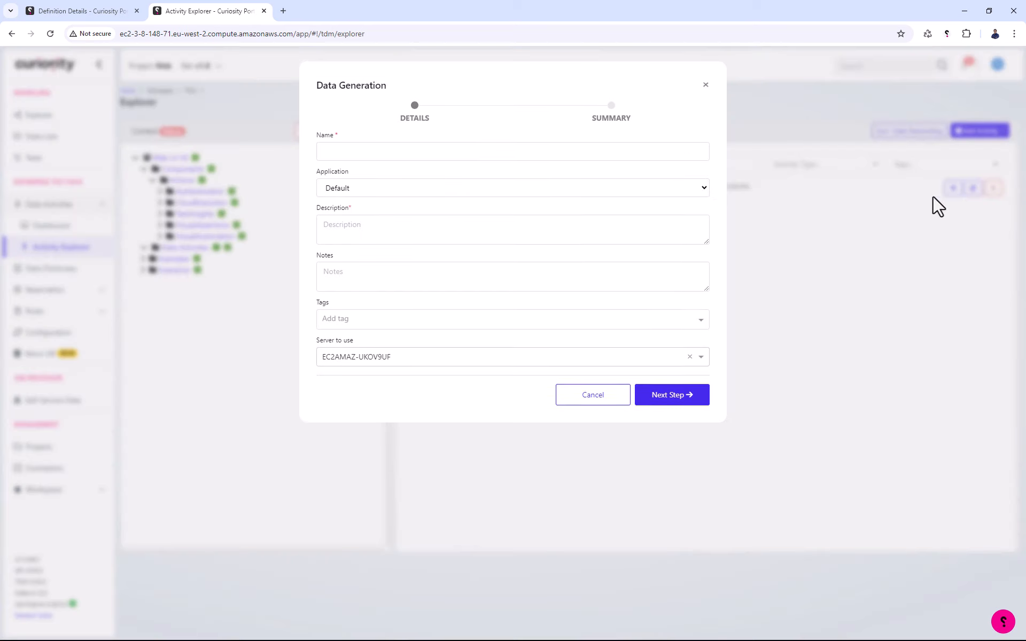
Step: Name the activity "Accounts and credit cards" with the description "Multi table generate", then save and open it
left_click(499, 159)
type("Accounts and credit cards")
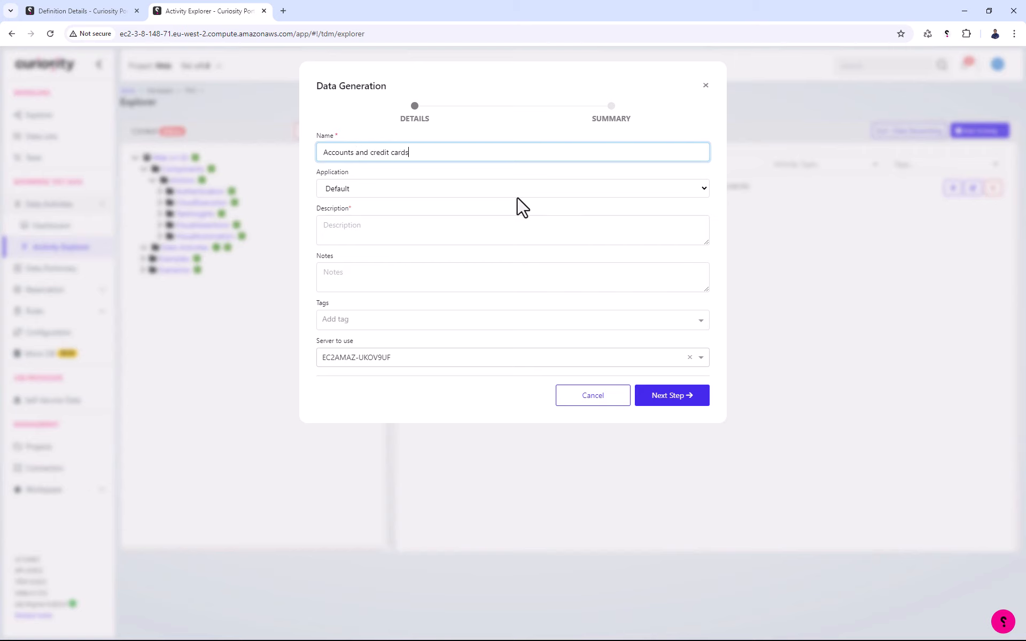
left_click(488, 226)
type("Multi table generate")
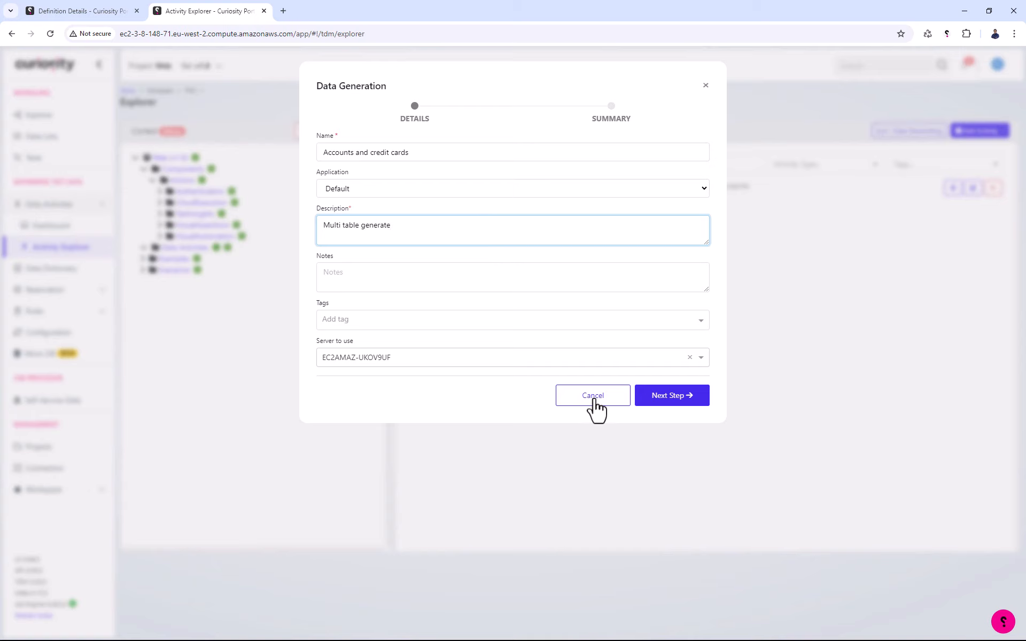
left_click(643, 410)
left_click(668, 214)
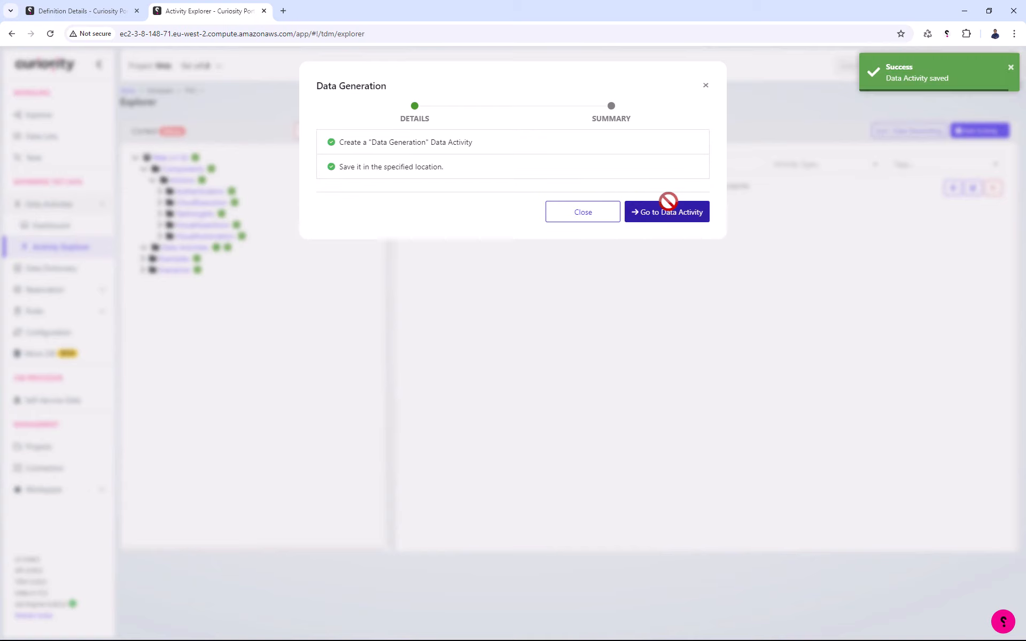
left_click(668, 203)
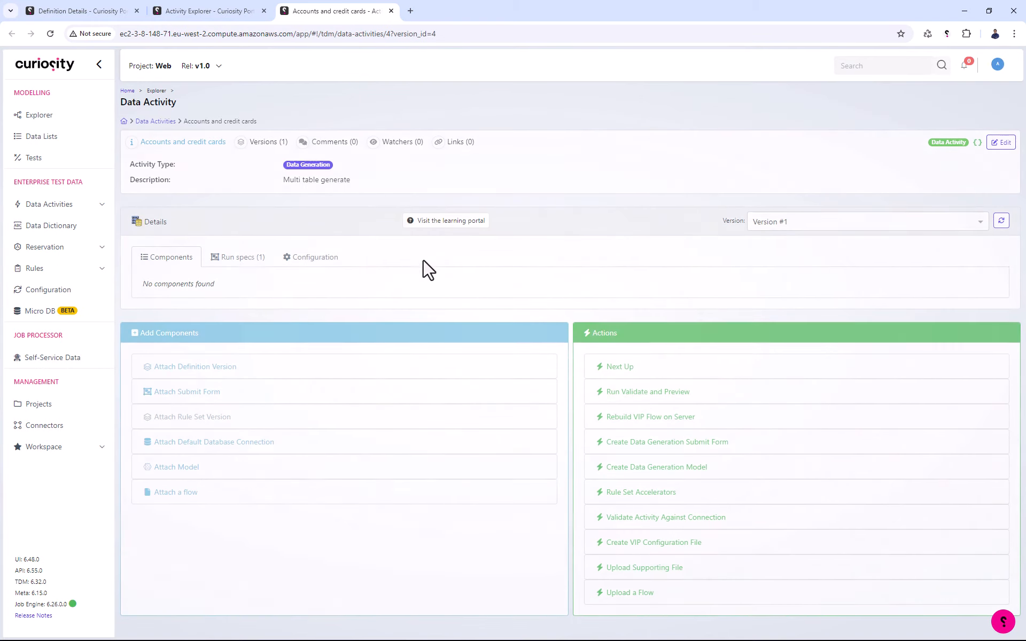
Step: Attach the Curiosity Bank connection profile as the activity's default database connection
left_click(293, 457)
left_click(394, 128)
left_click(389, 140)
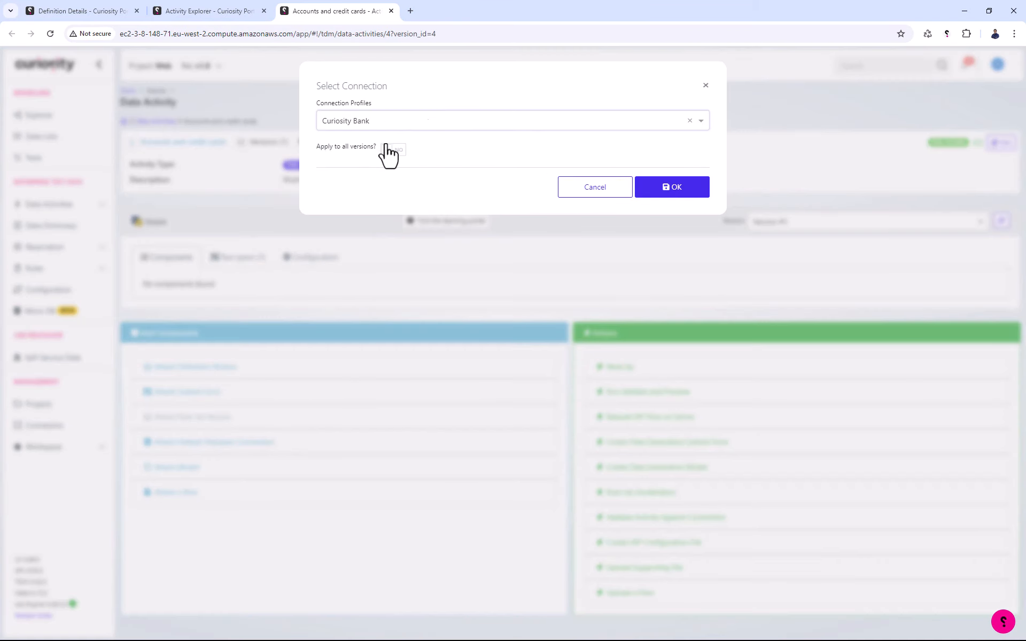
left_click(672, 188)
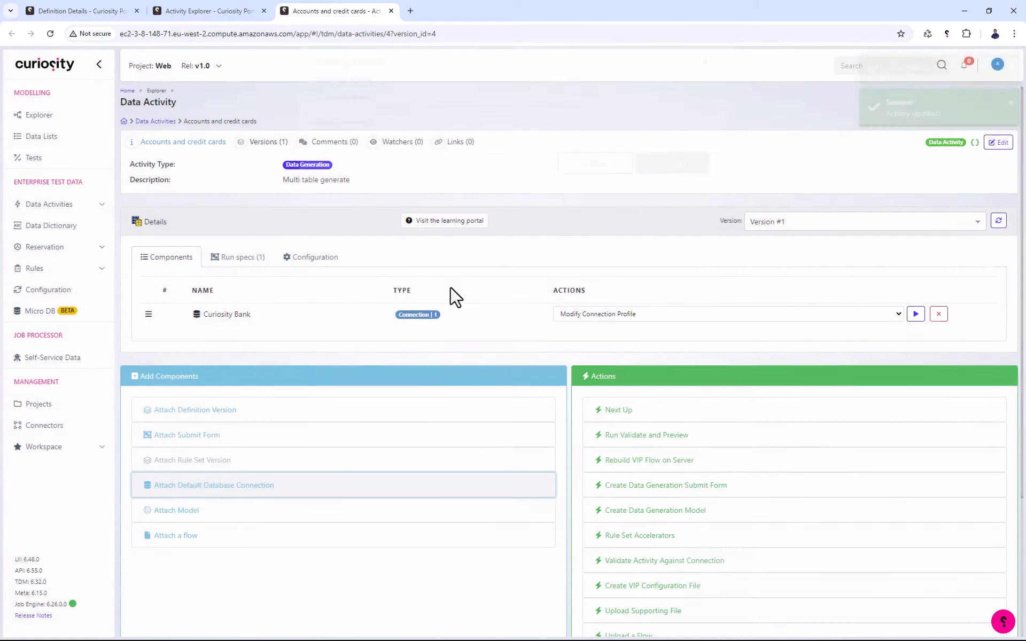
Step: Attach Version #1 of the Curiosity Bank definition to the data activity
left_click(237, 411)
left_click(352, 139)
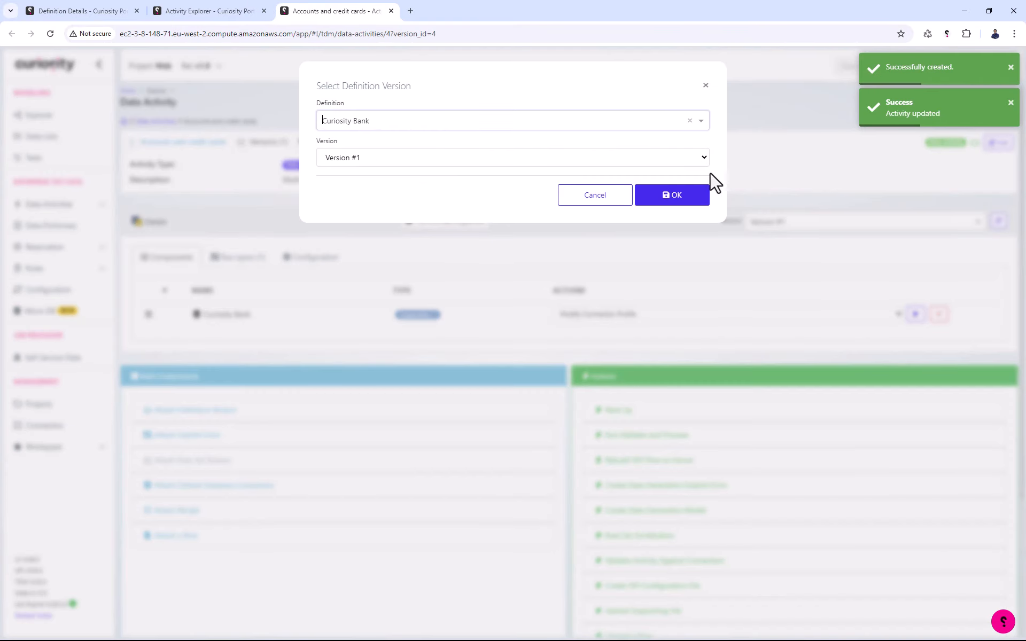
left_click(682, 199)
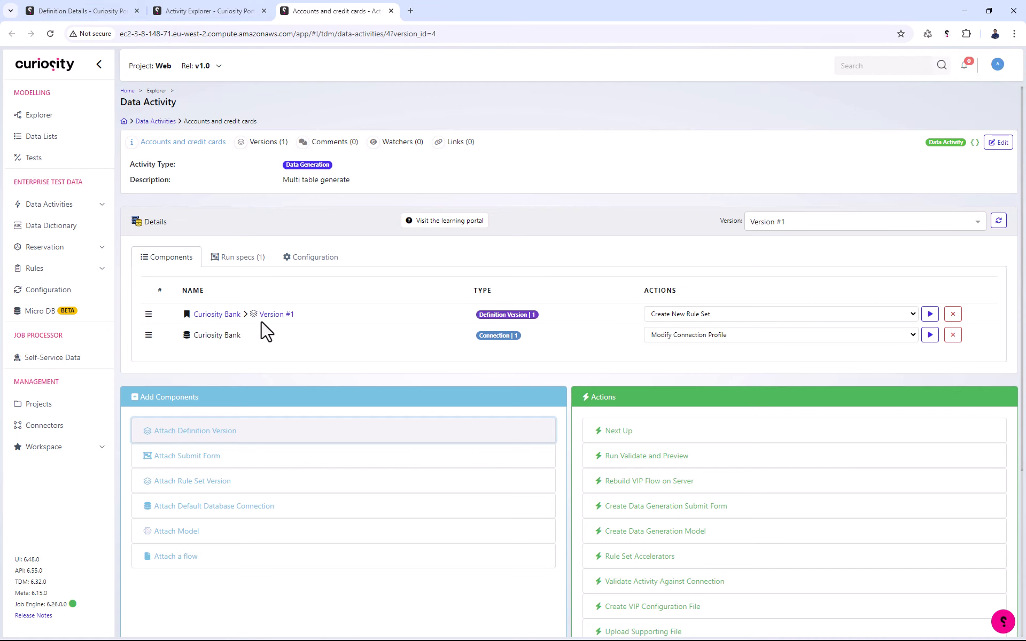
Step: Start a new rule set from the attached definition version, using "Accounts and credit cards" as both name and description
left_click(930, 314)
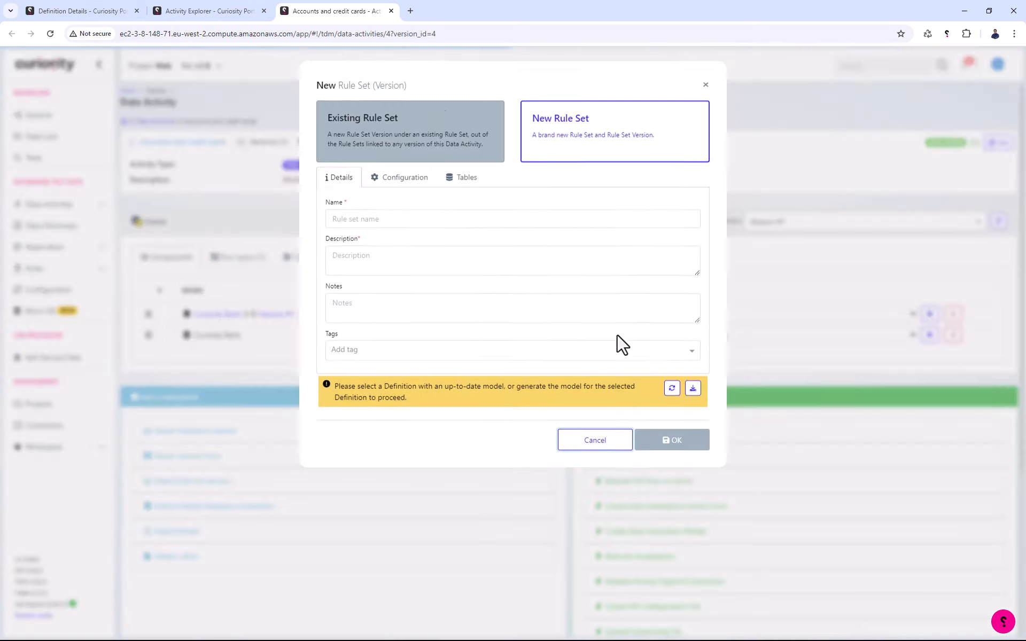
left_click(403, 220)
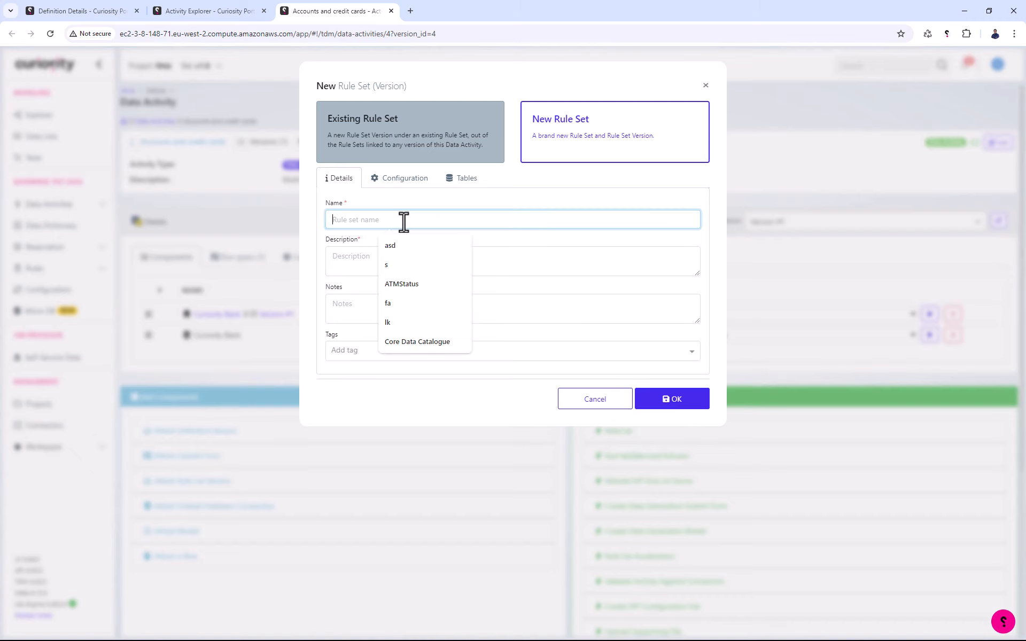
type("Accounts and credit c")
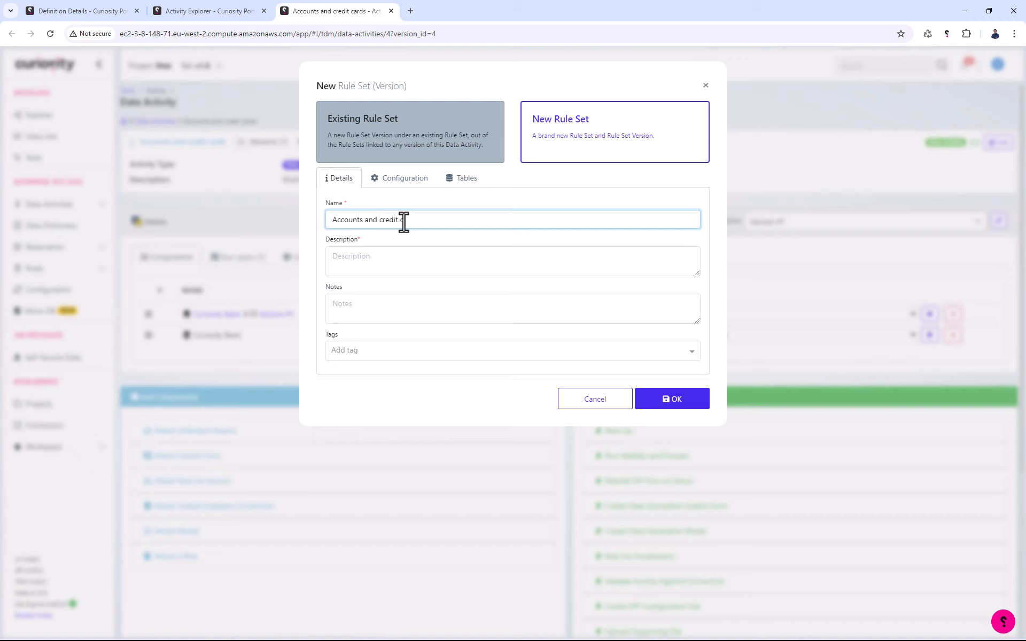
type("ards")
key("ctrl+a")
key("ctrl+c")
left_click(371, 267)
key("ctrl+v")
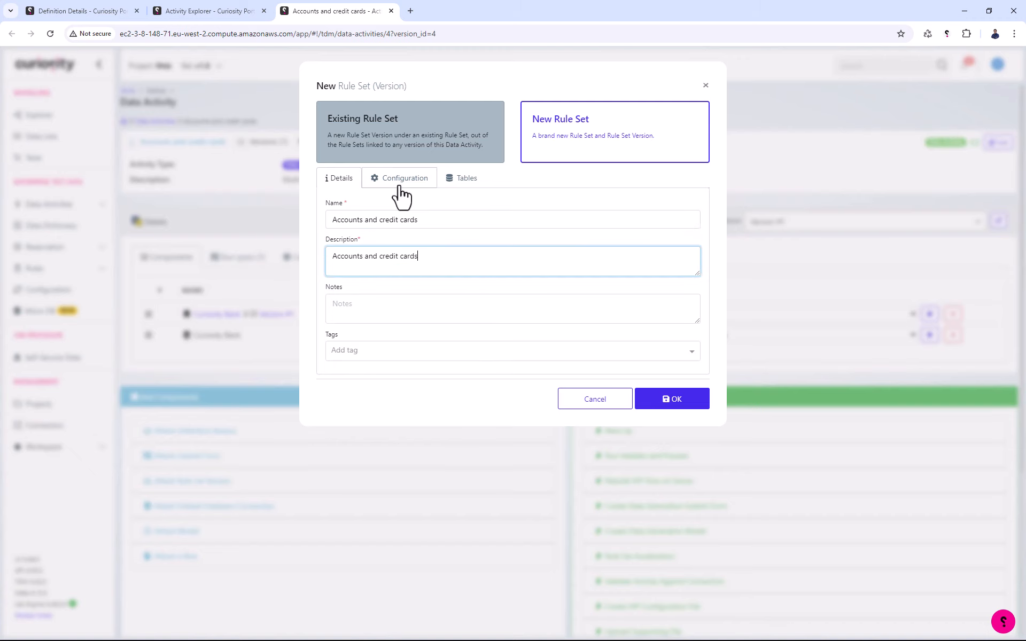
Step: Add the accounts, creditcards and customers tables from the public schema to the rule set and create it
left_click(422, 185)
left_click(454, 185)
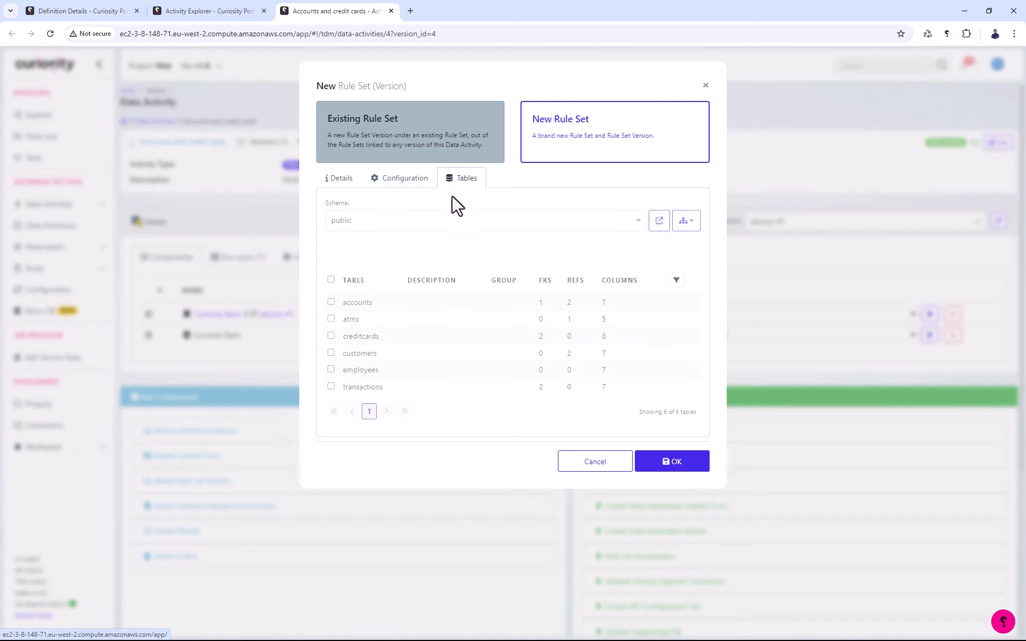
left_click(331, 303)
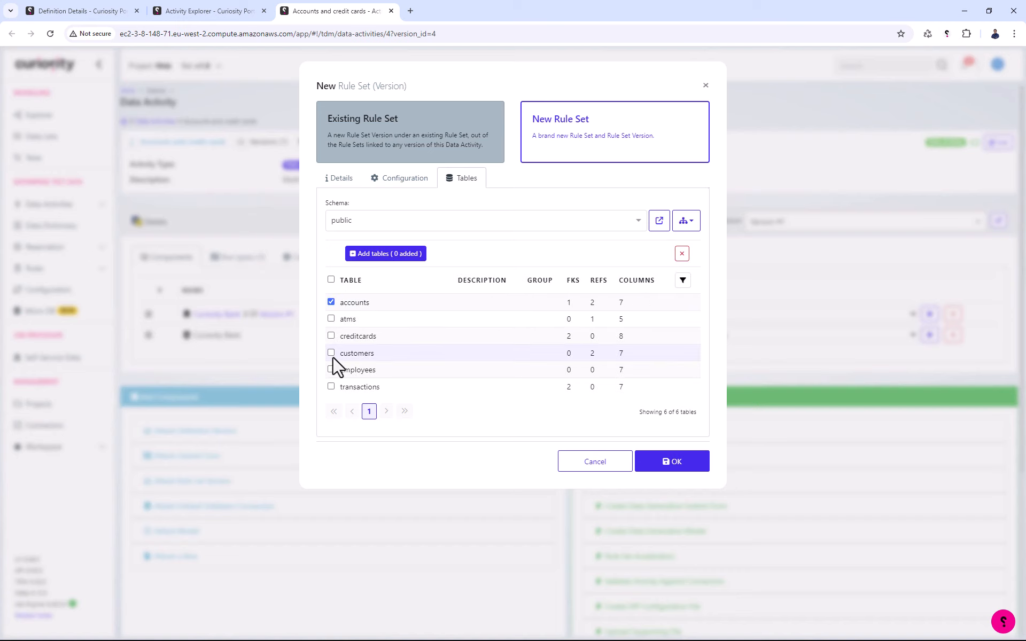
left_click(331, 335)
left_click(330, 353)
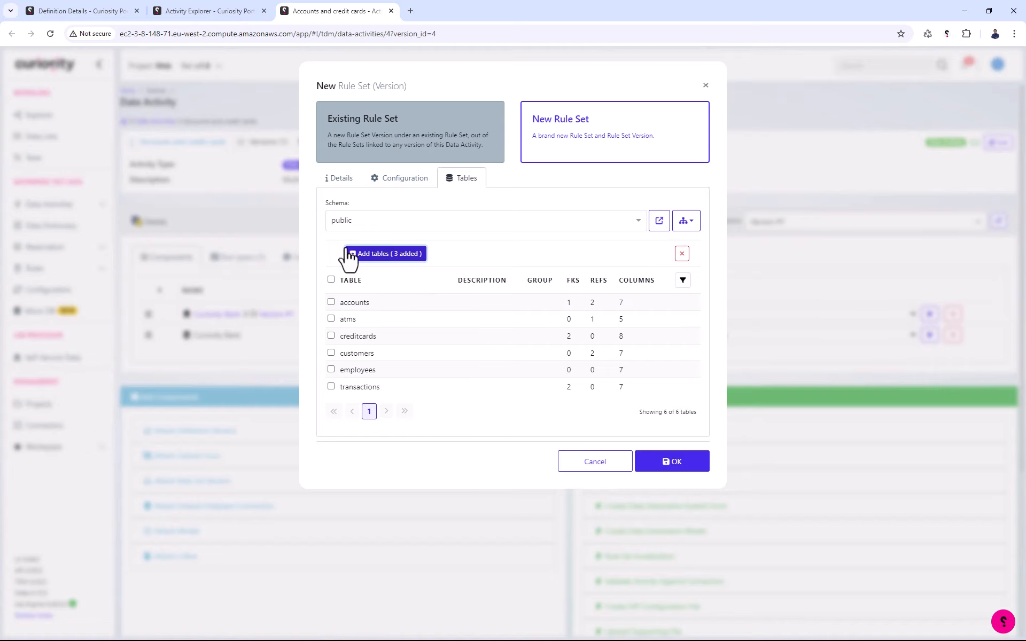
left_click(669, 461)
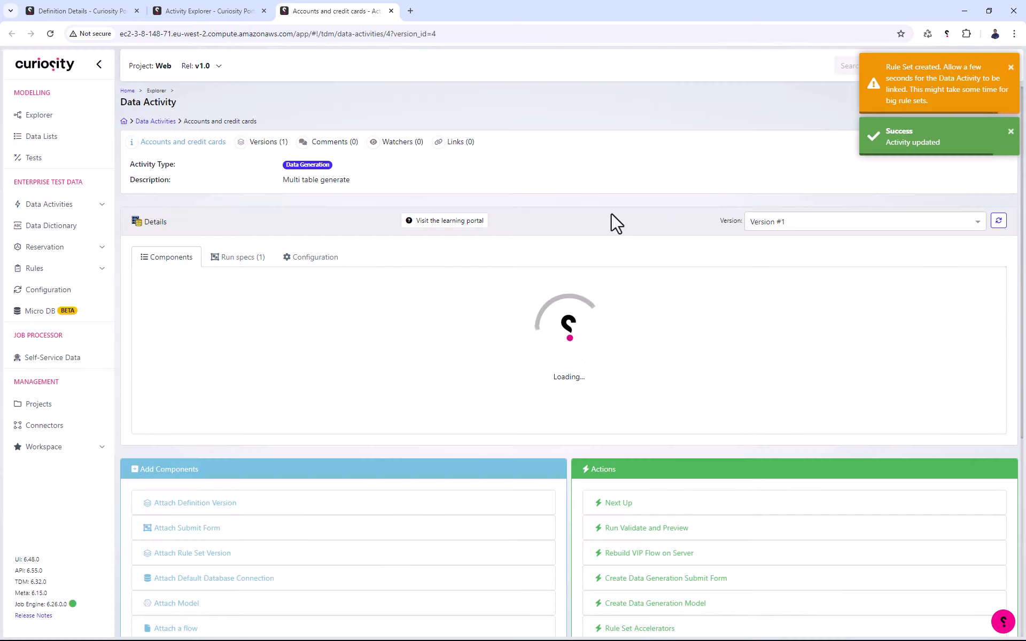
Step: Open the new generation rule set and expand its creditcards, accounts and customers tables
left_click(939, 313)
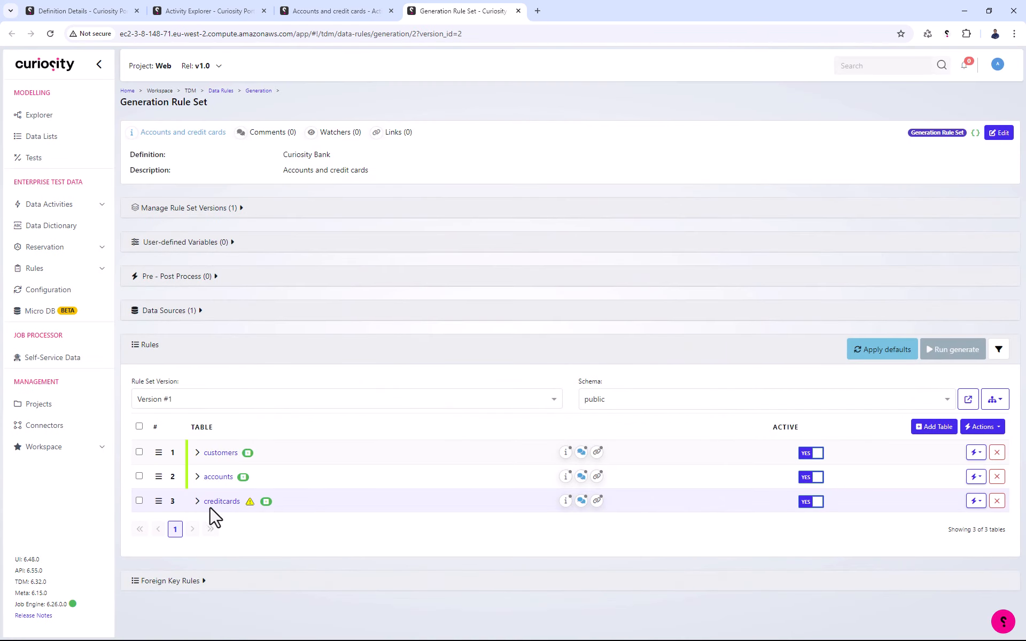
left_click(197, 500)
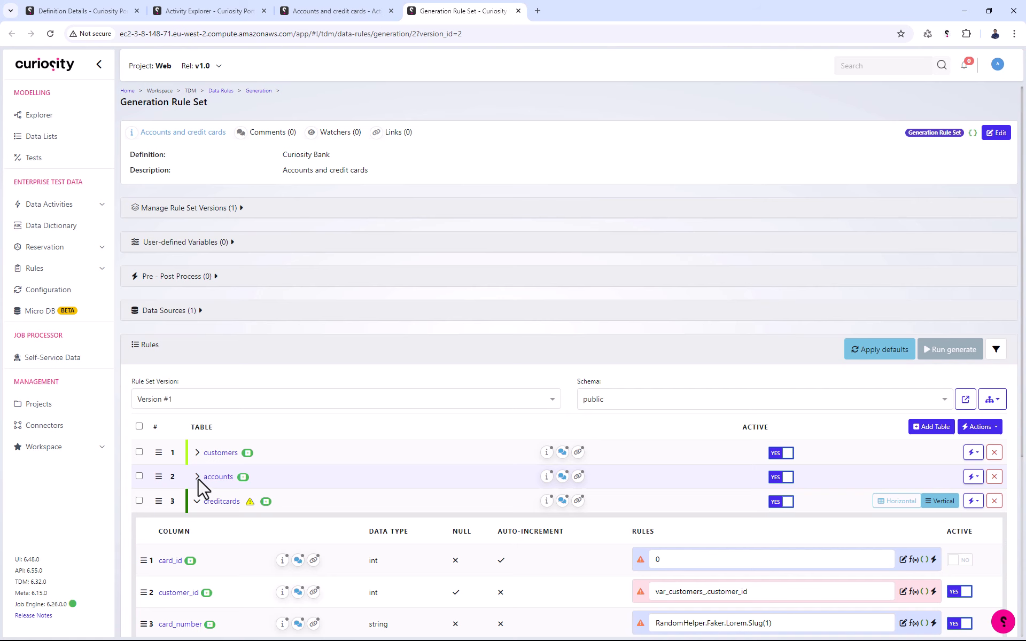
left_click(197, 477)
left_click(197, 453)
Step: Examine the default generation rules for the columns of the customers, accounts and creditcards tables
scroll(396, 395, "down", 5)
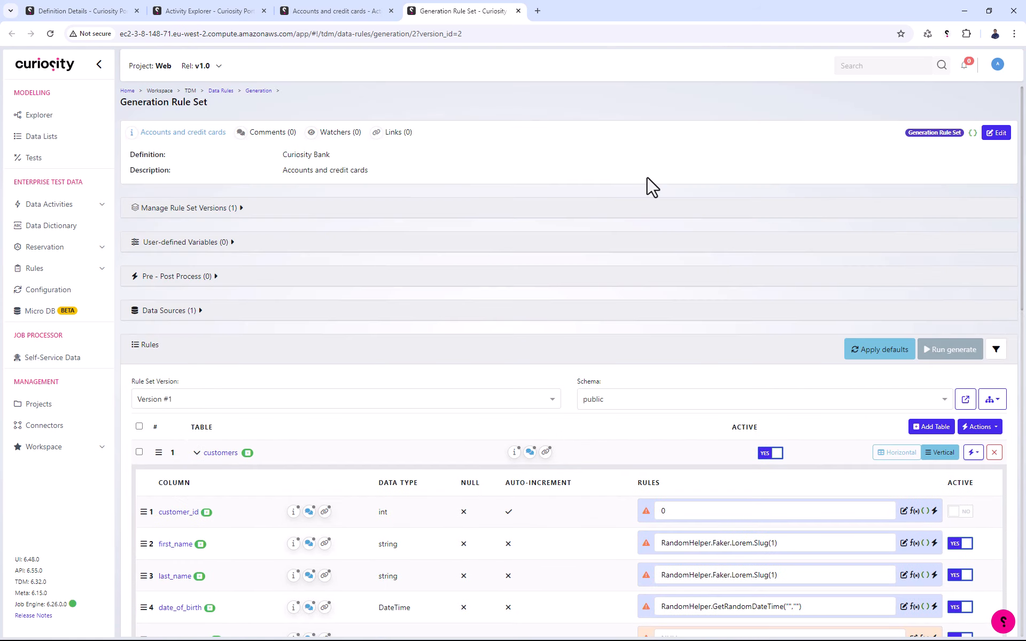
scroll(644, 179, "down", 3)
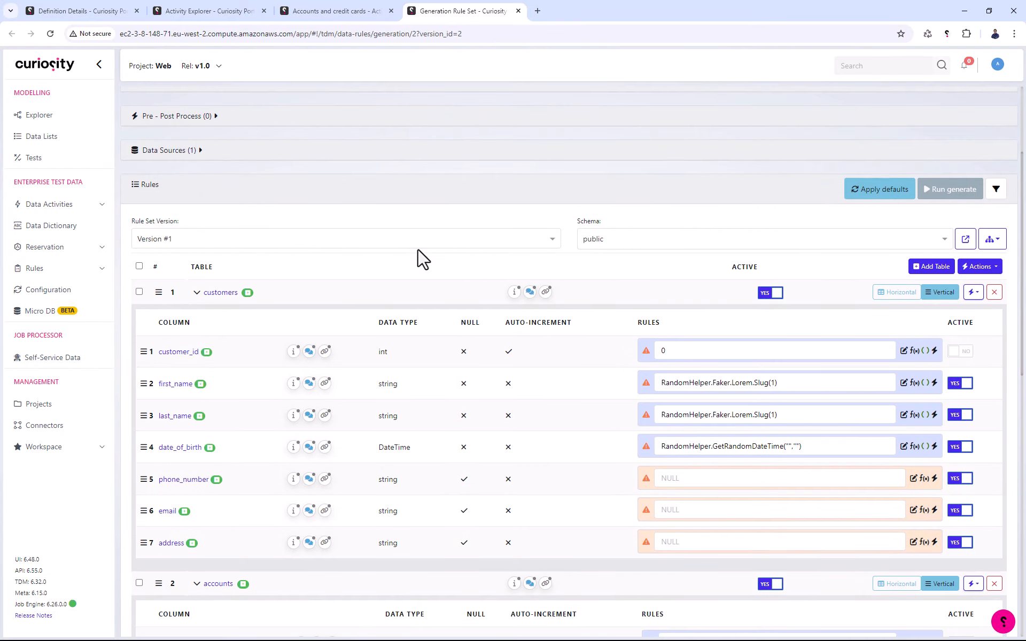
scroll(443, 470, "down", 2)
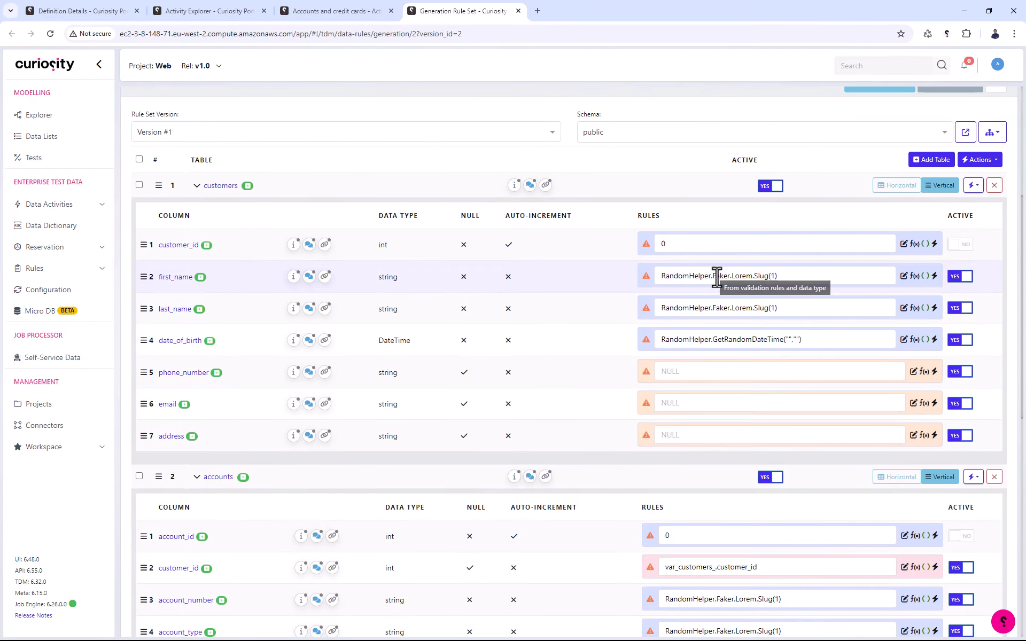
scroll(730, 289, "down", 1)
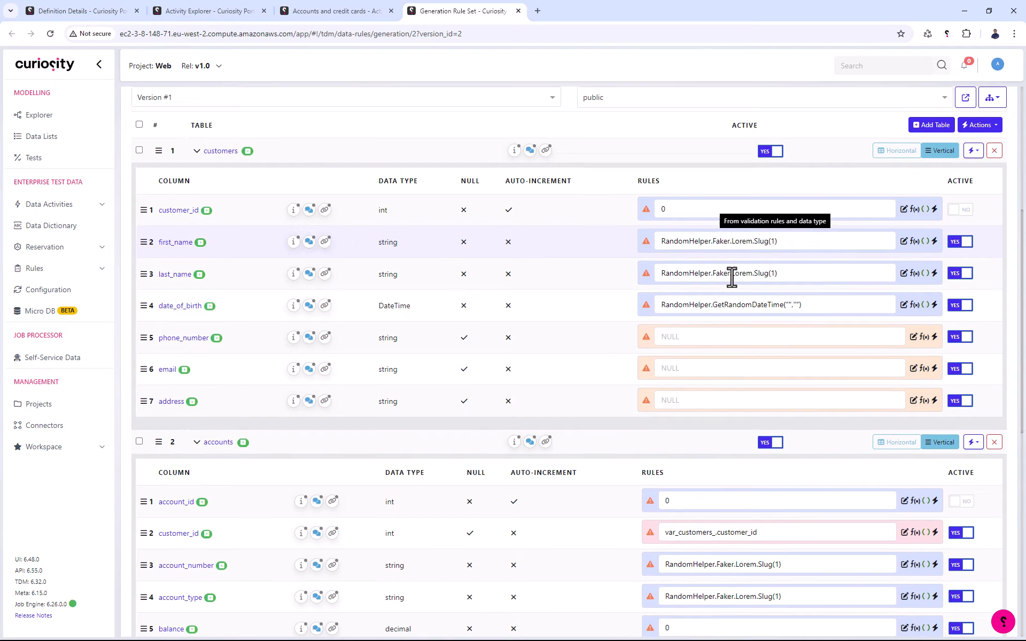
scroll(662, 316, "down", 3)
scroll(348, 367, "down", 4)
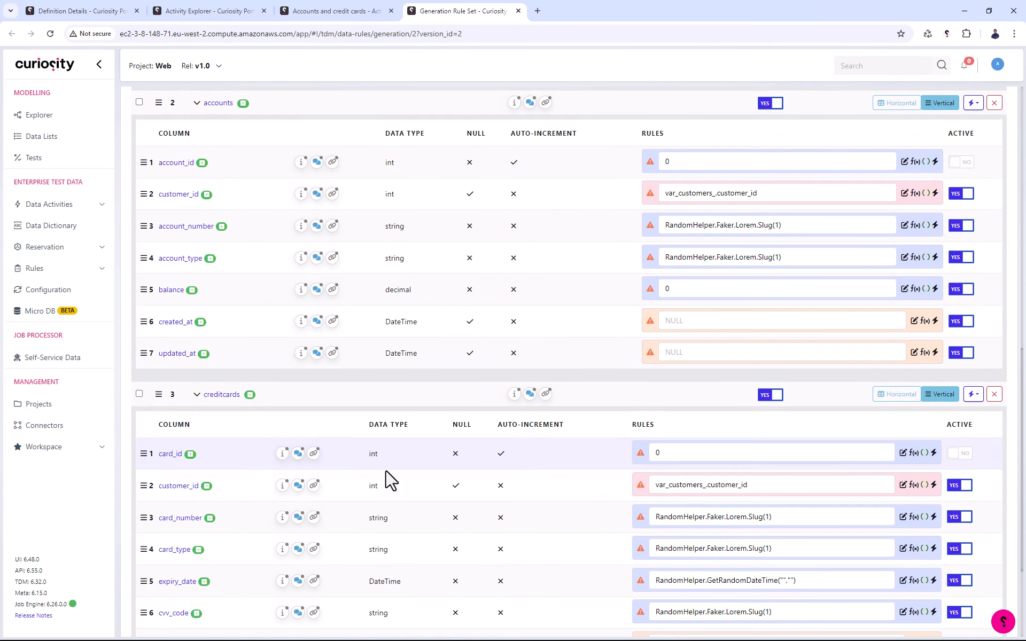
scroll(735, 454, "down", 2)
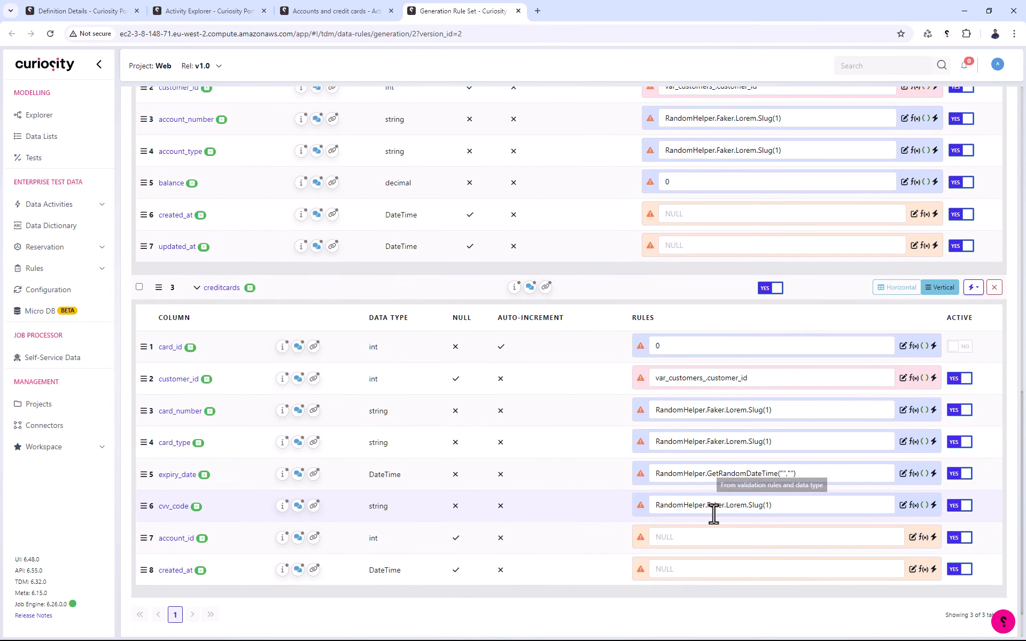
scroll(694, 376, "up", 12)
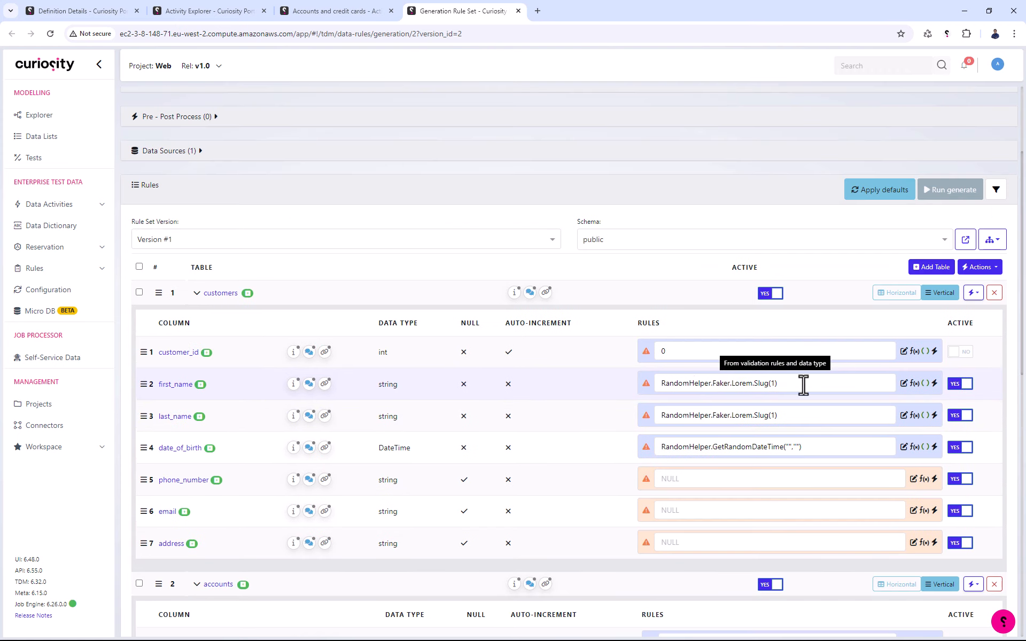
Step: Replace the customers table's first_name rule with RandomHelper.Faker.Name.FirstName("m") and save it
left_click(903, 383)
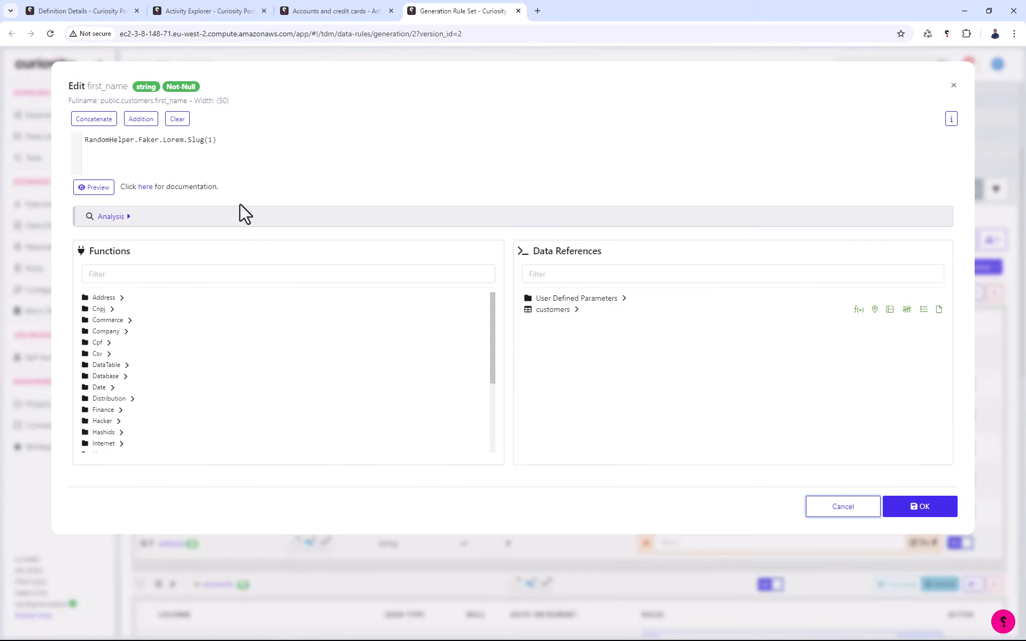
left_click(221, 271)
type("firs")
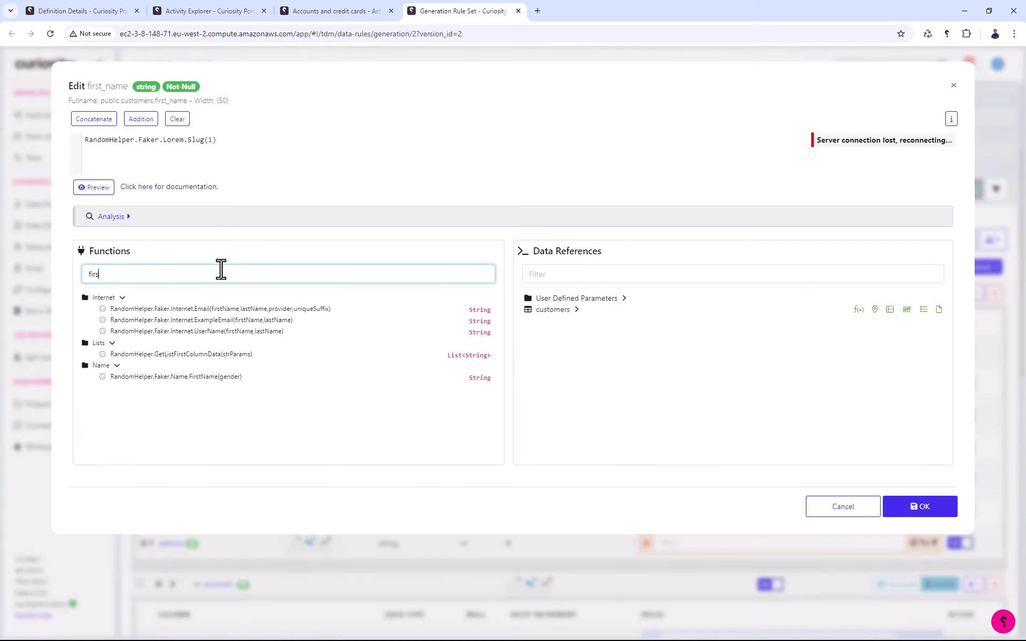
double_click(194, 377)
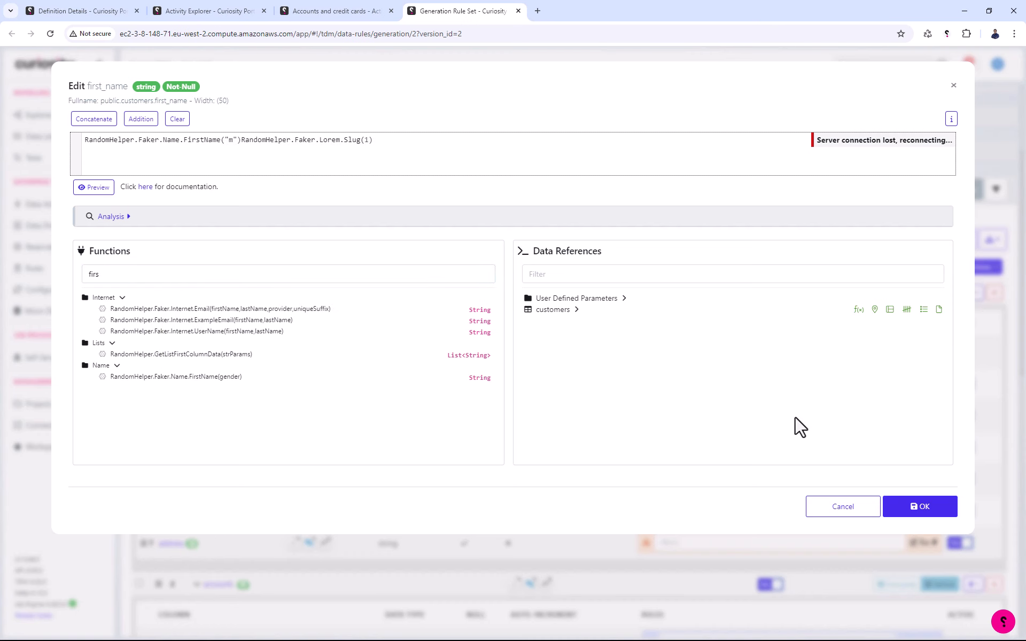
left_click_drag(238, 140, 597, 151)
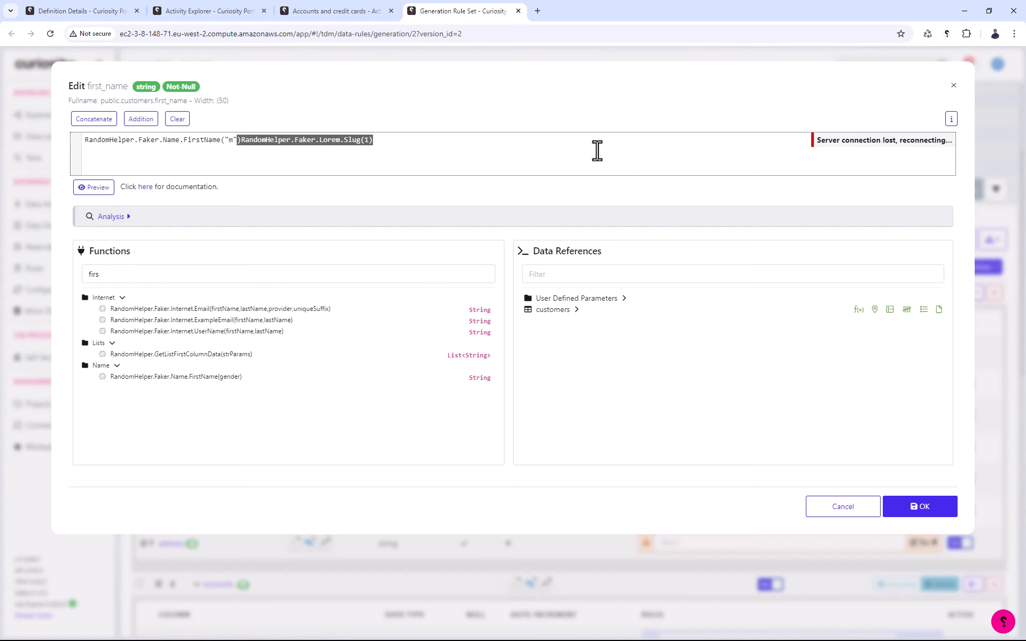
key("BackSpace")
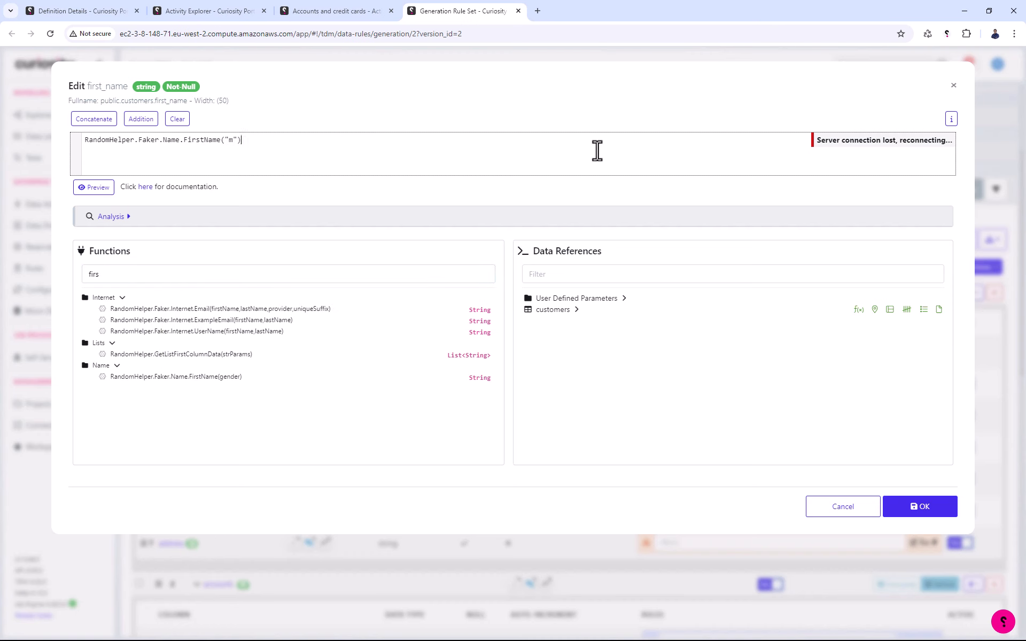
left_click(944, 511)
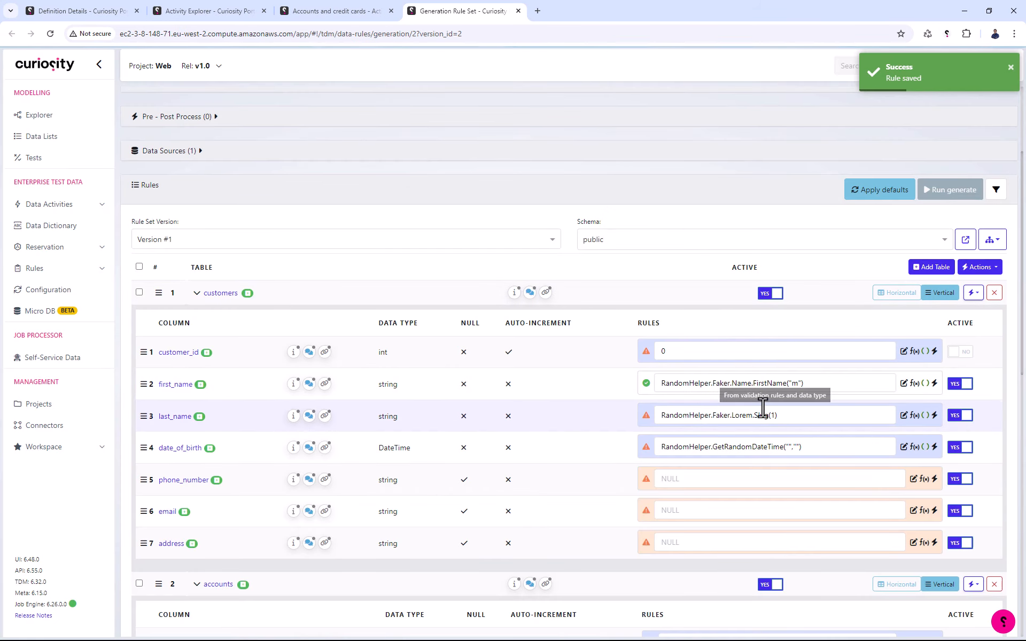
Step: Replace the customers table's last_name rule with RandomHelper.Faker.Name.LastName()
left_click(903, 415)
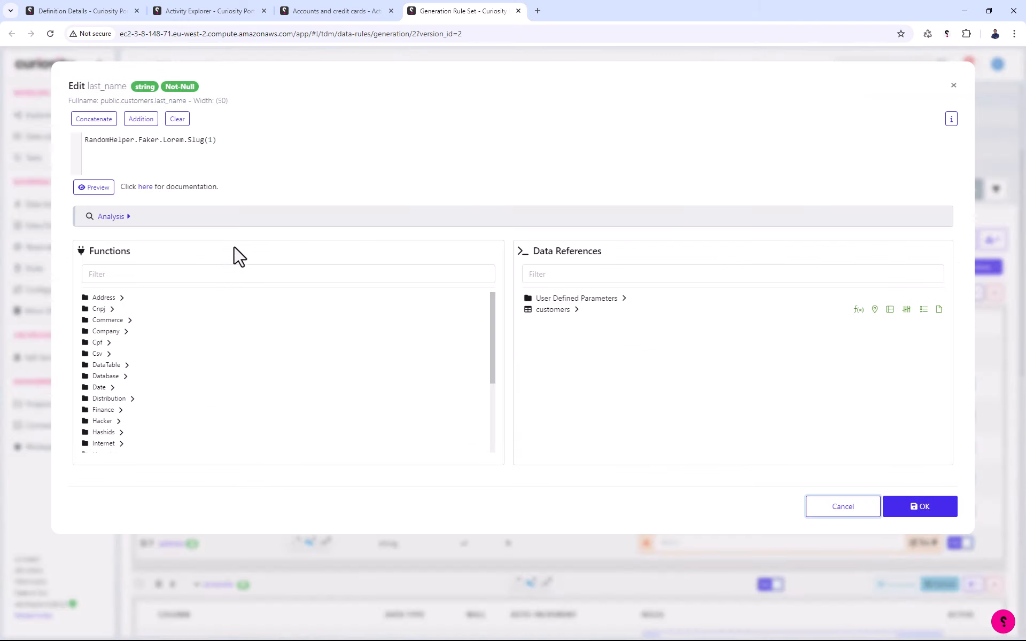
left_click(226, 266)
type("las")
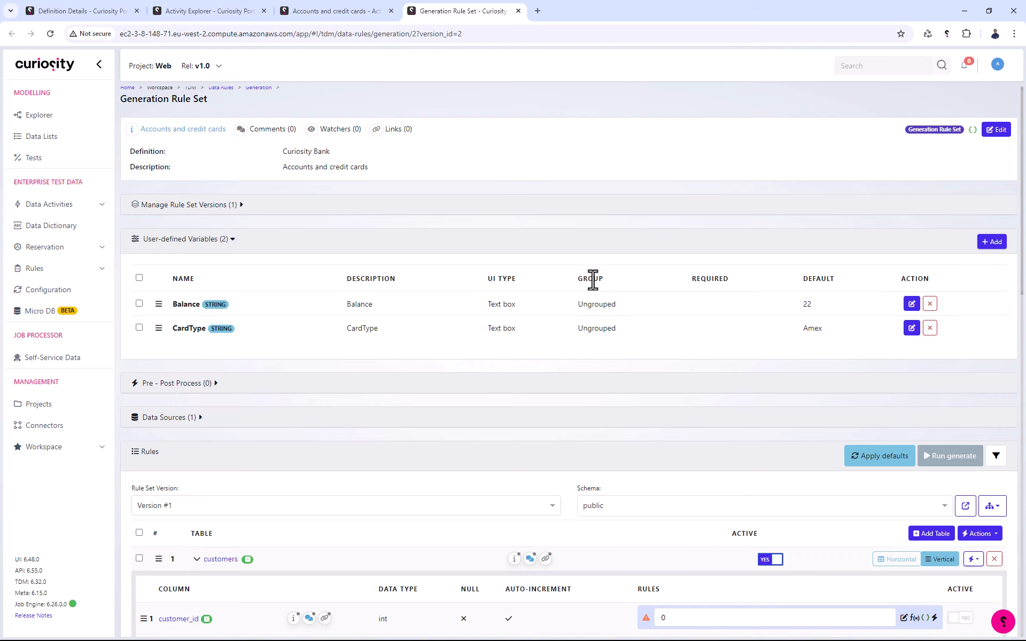
Step: Examine the customers table's generation rules, including the full expression behind the email column, without changing it
scroll(593, 286, "down", 5)
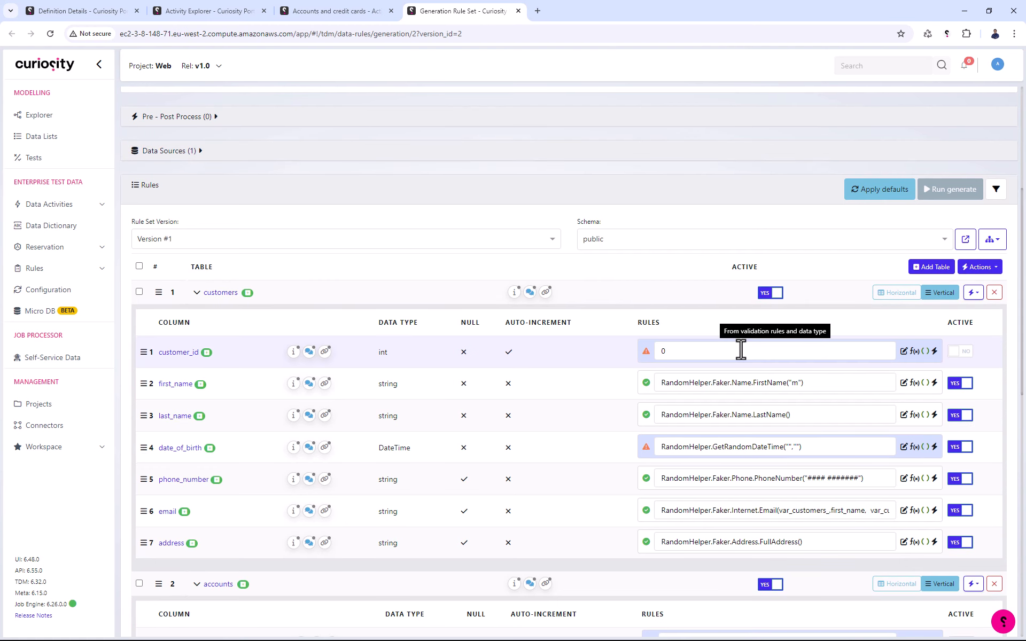
scroll(626, 338, "down", 2)
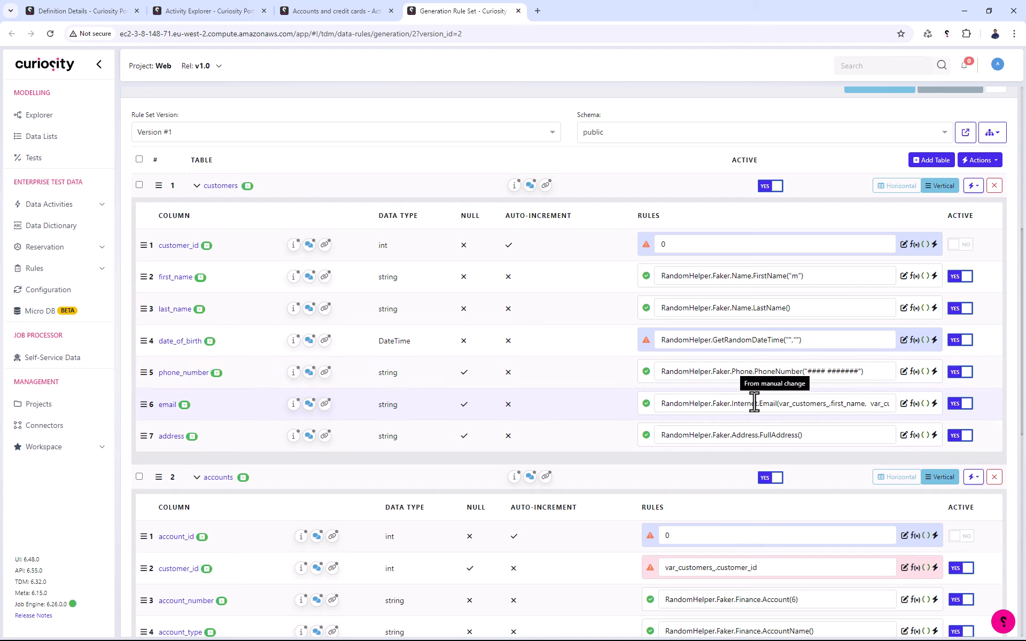
left_click(903, 404)
double_click(267, 140)
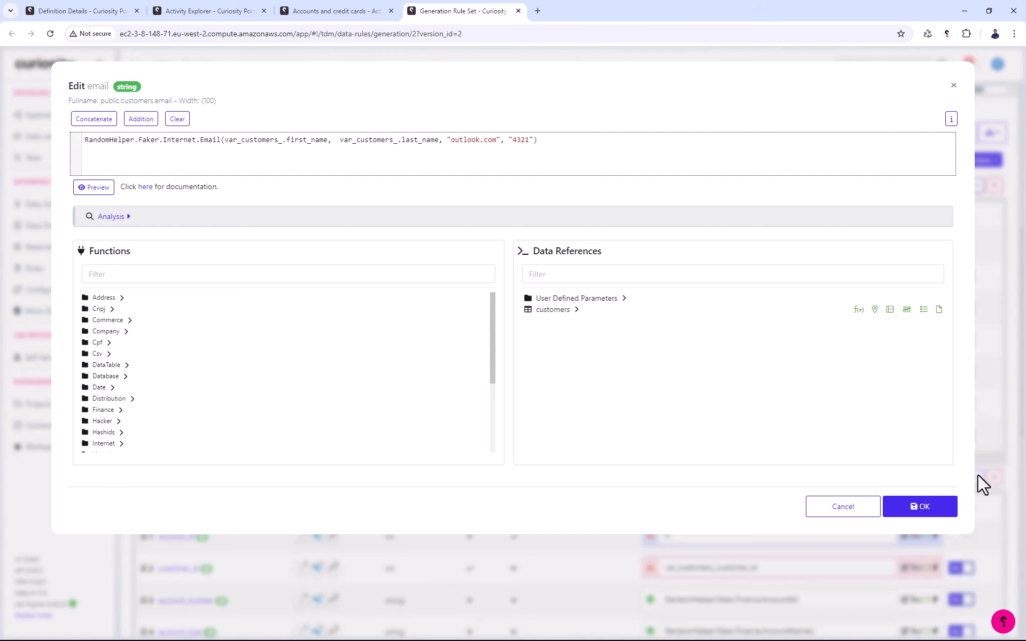
left_click(866, 507)
Step: Examine the accounts and creditcards generation rules, including the balance rule, and the rule set's user-defined variables
scroll(713, 315, "down", 5)
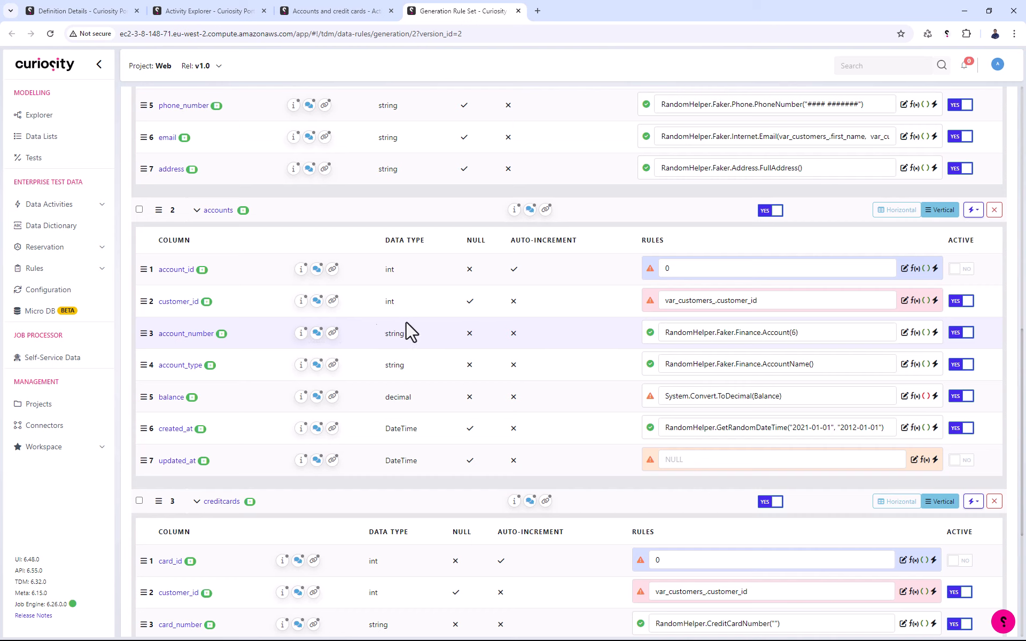
left_click(767, 399)
scroll(755, 412, "down", 4)
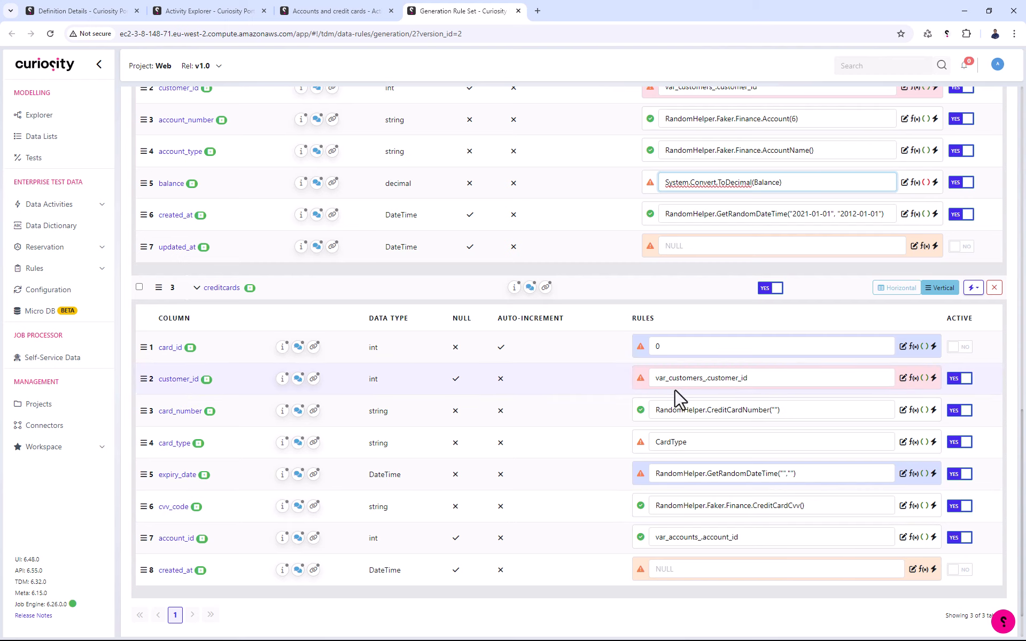
scroll(588, 356, "up", 15)
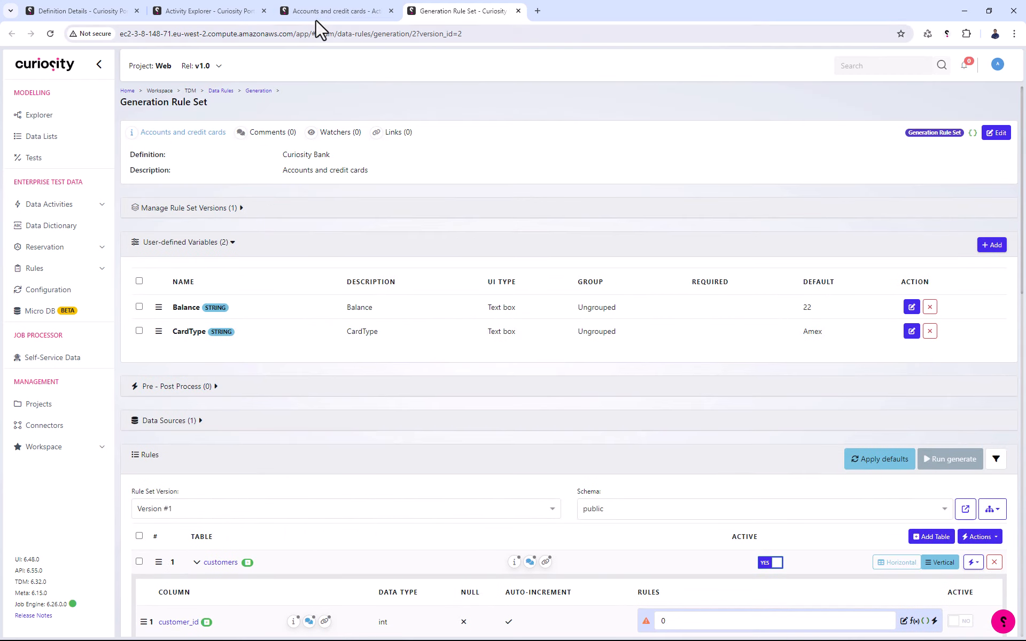
Step: Return to the Accounts and credit cards data activity and execute Run Validate and Preview
left_click(246, 10)
left_click(321, 10)
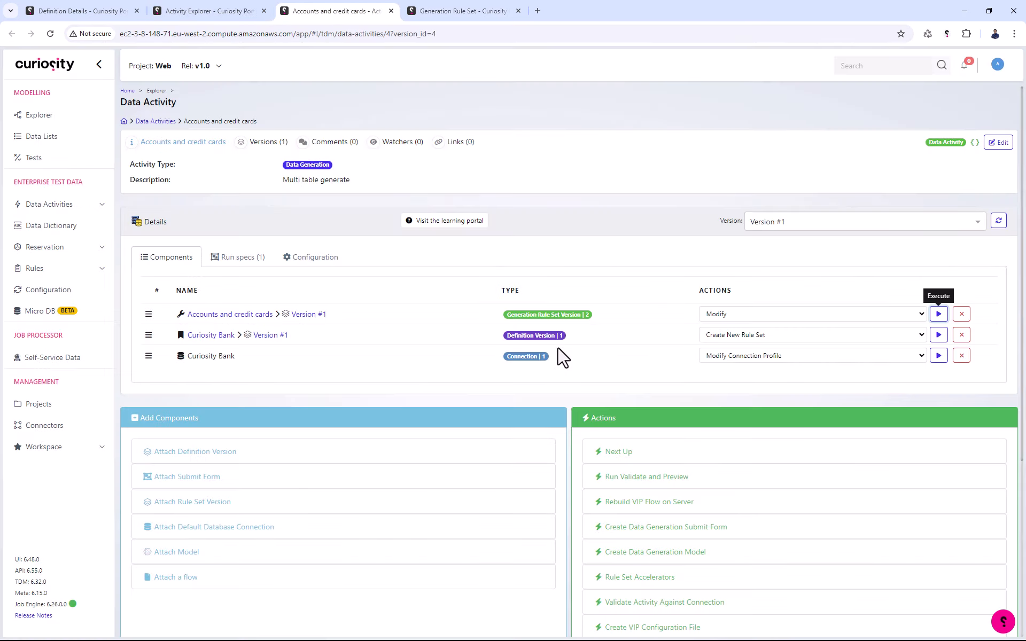
scroll(748, 374, "down", 3)
left_click(640, 318)
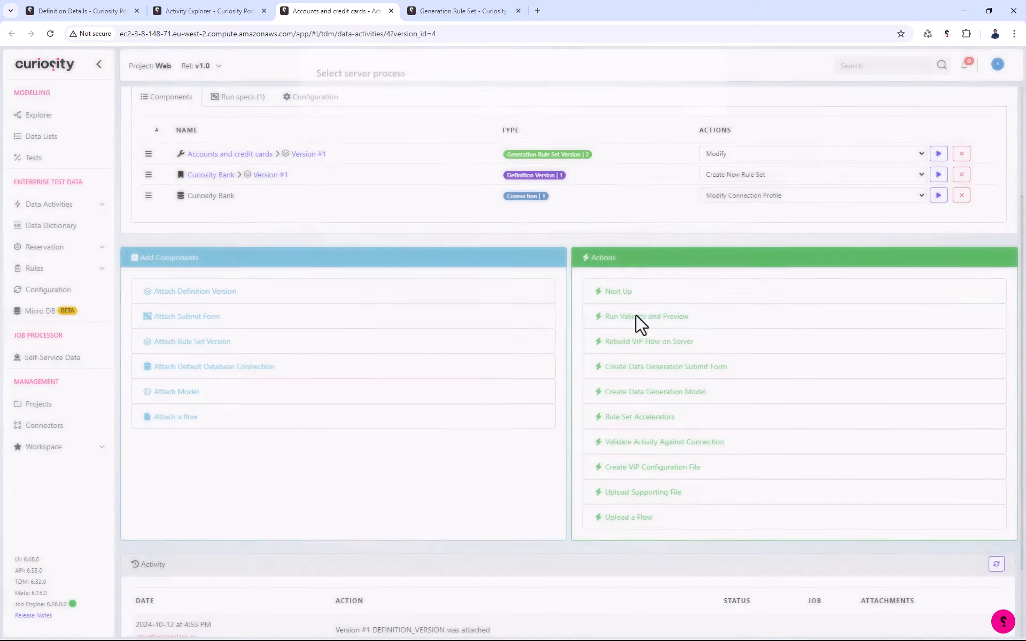
left_click(649, 291)
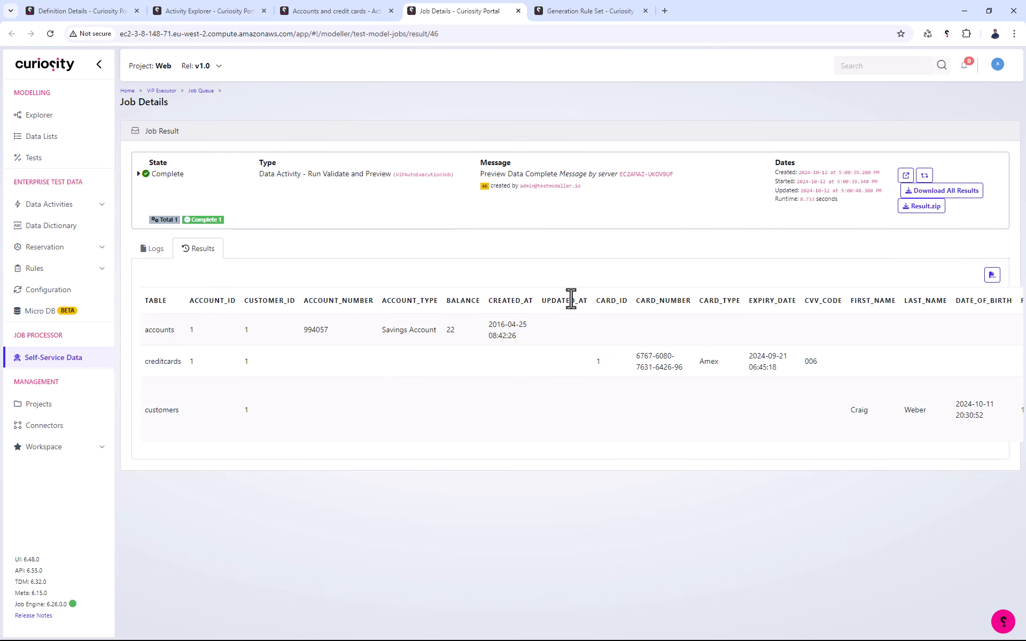
Step: Examine the previewed column values for the accounts, creditcards and customers tables in the job results
left_click_drag(570, 297, 923, 297)
left_click_drag(190, 328, 582, 407)
left_click(581, 407)
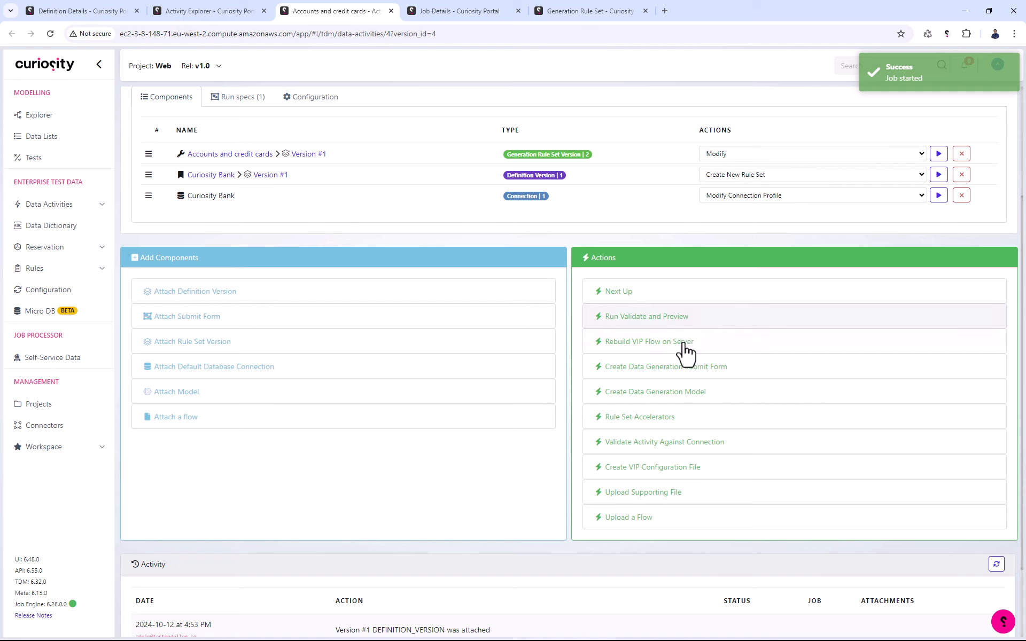
Step: Rebuild the activity's VIP flow on the server and review the job's run results
left_click(683, 356)
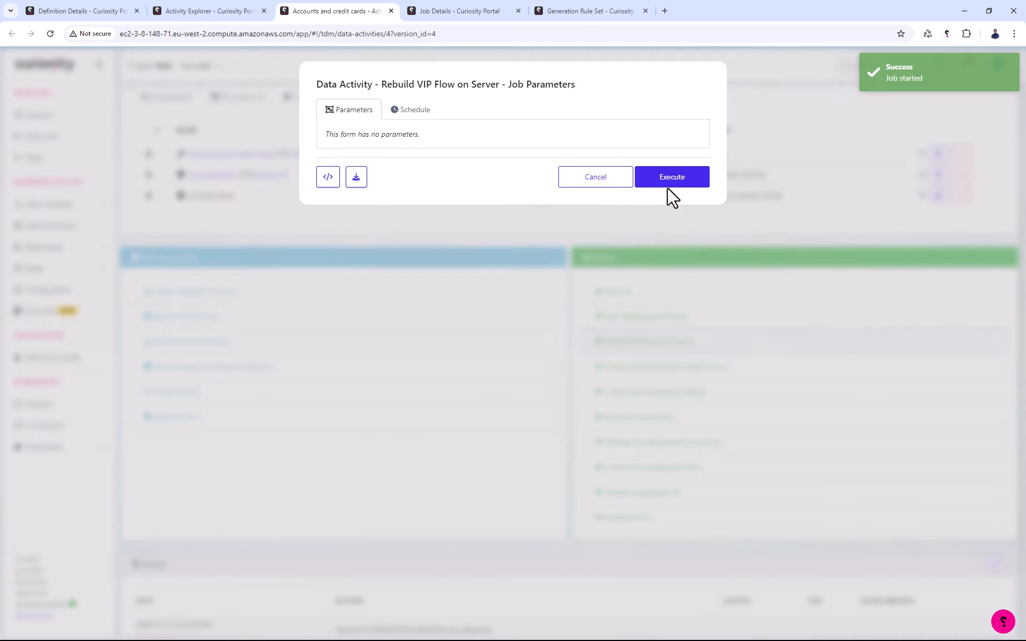
left_click(664, 184)
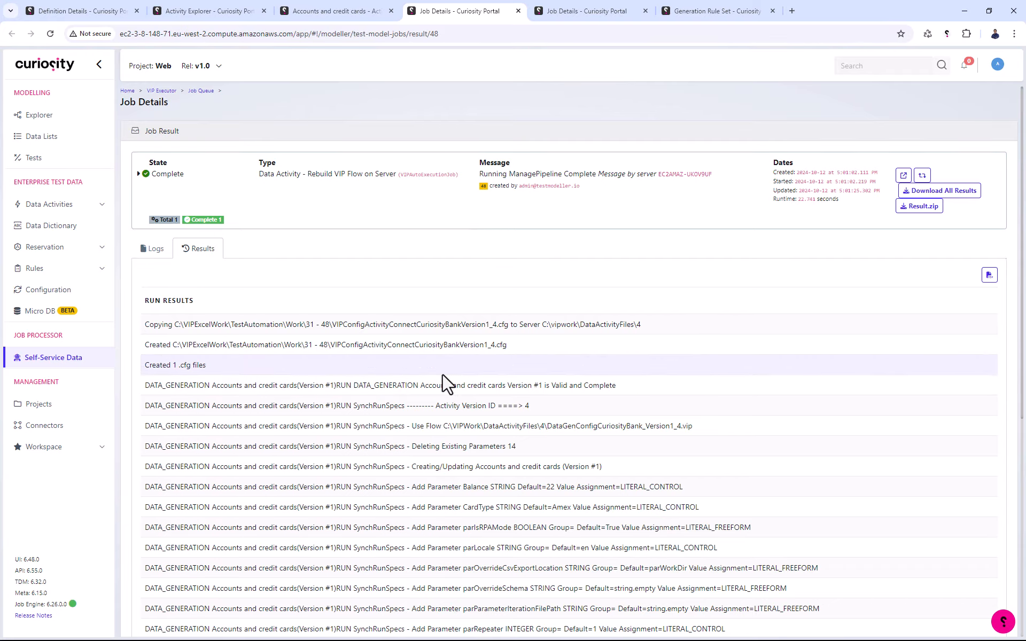
scroll(428, 368, "down", 10)
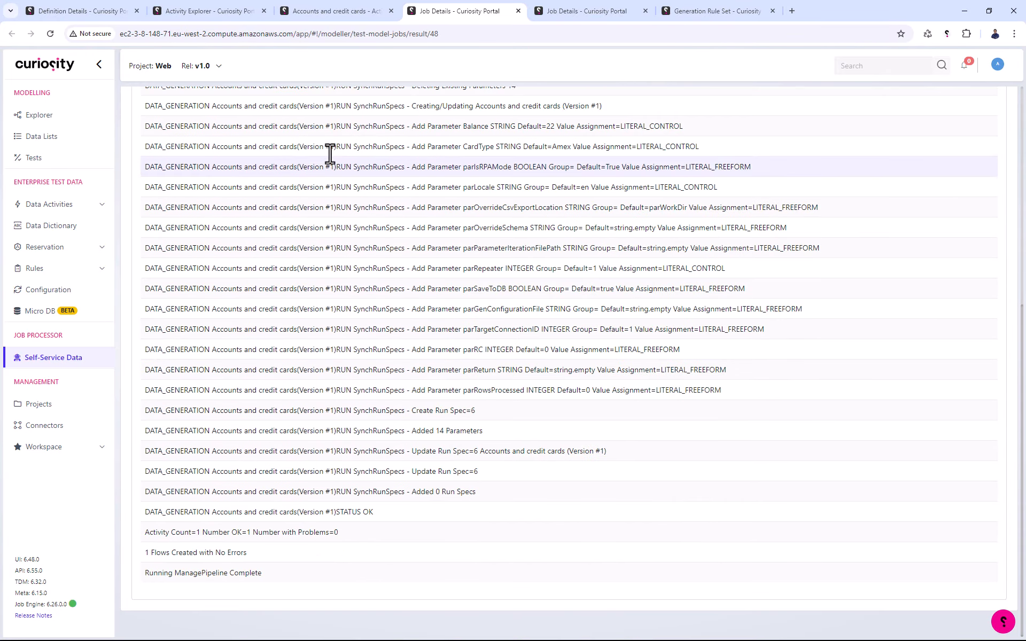
Step: Create a data generation submit form for the activity as A Standard Data Generation into a Database in the Data Generation group
left_click(336, 16)
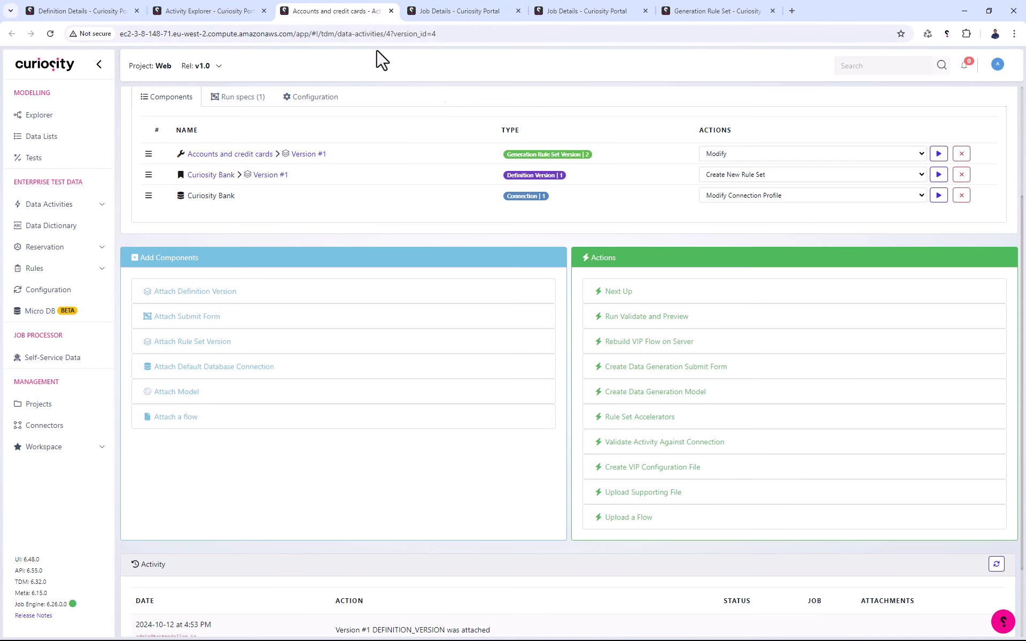
left_click(672, 373)
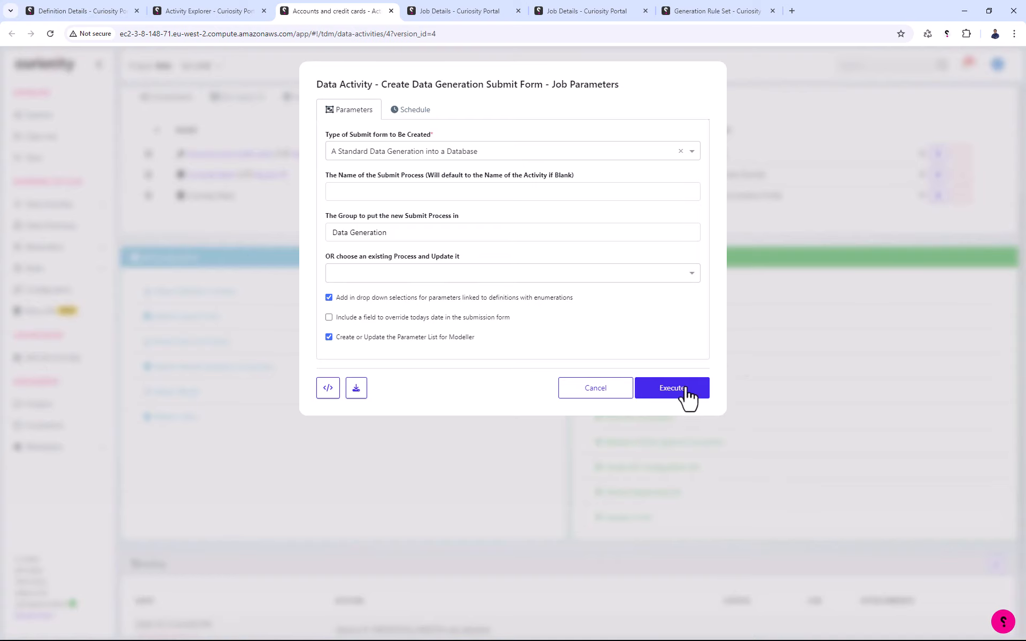
left_click(686, 389)
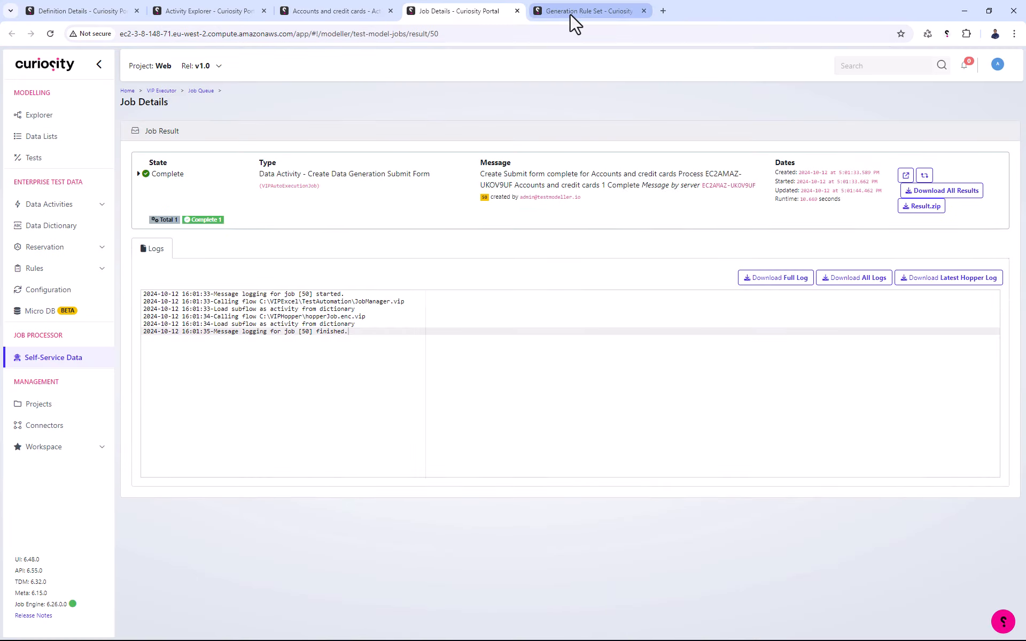
scroll(363, 133, "down", 10)
Step: Refresh the activity's components and execute the Accounts and credit cards 1 process with a Balance of 2000
left_click(339, 11)
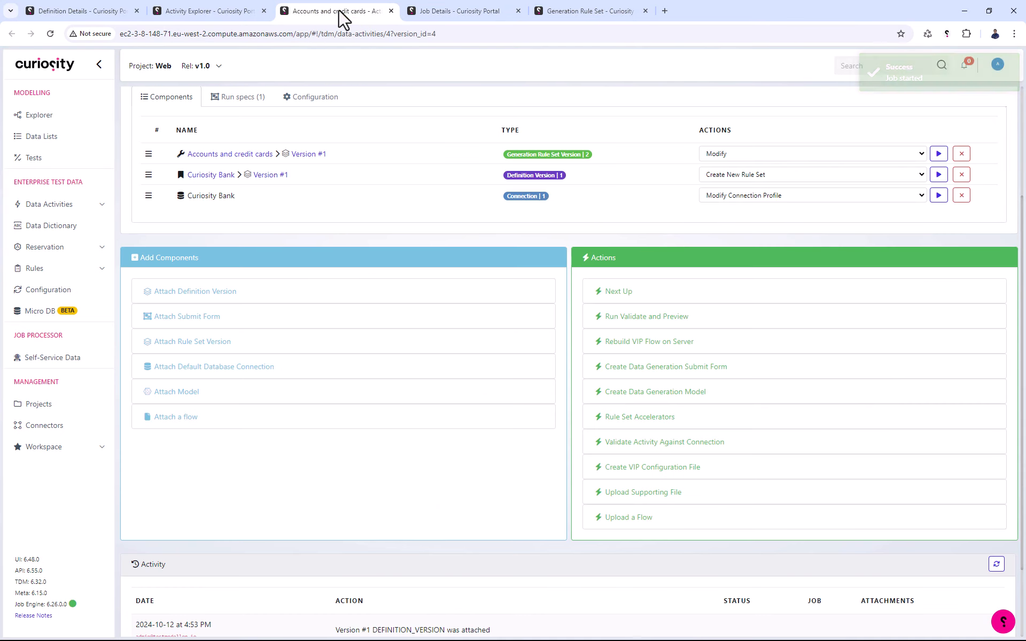
scroll(726, 246, "up", 3)
left_click(998, 221)
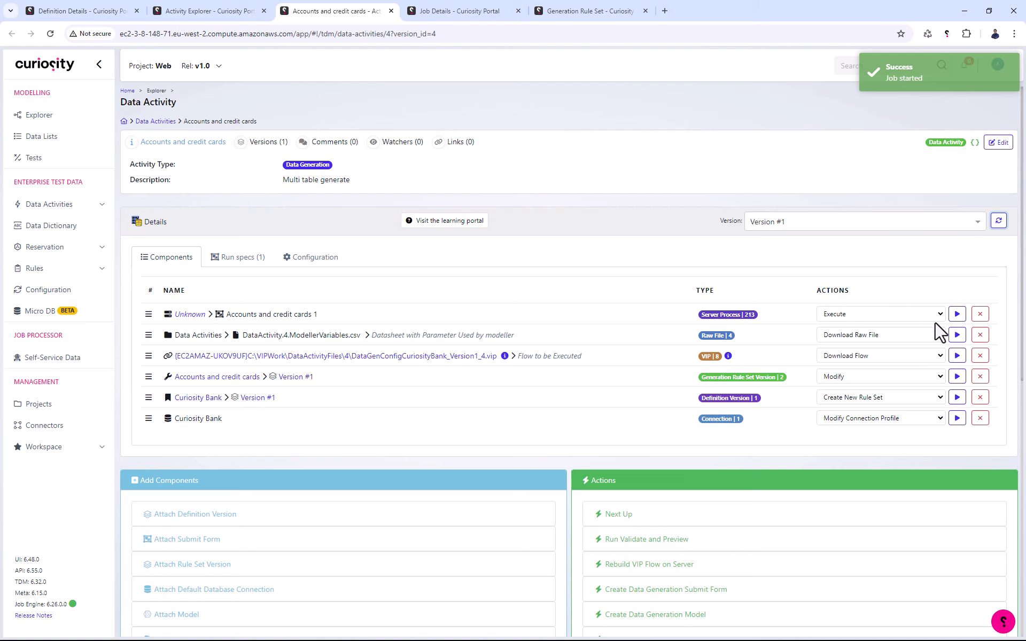
left_click(956, 316)
left_click(393, 212)
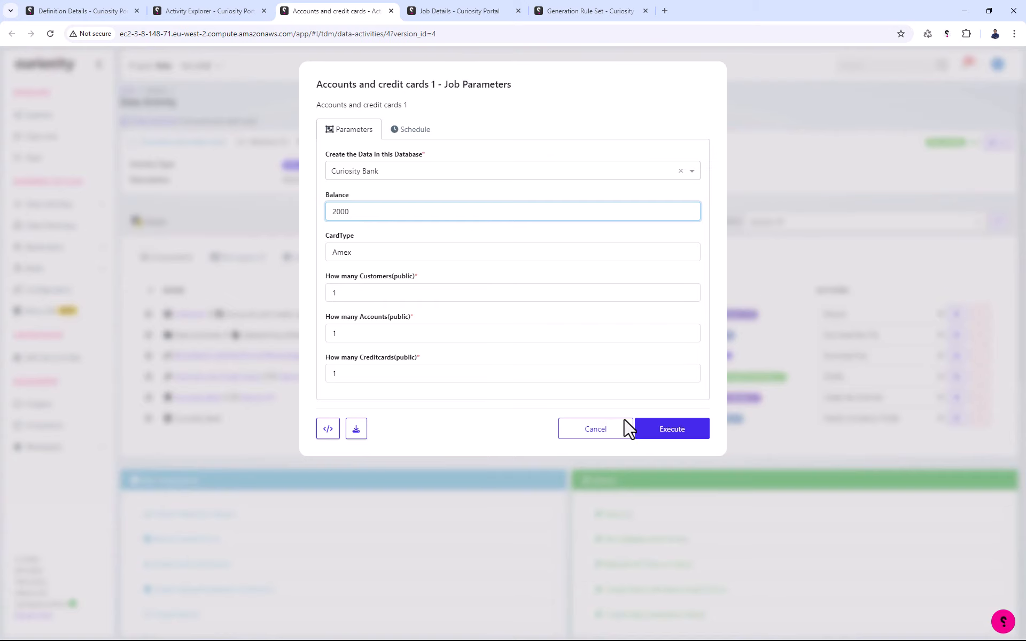
left_click(660, 430)
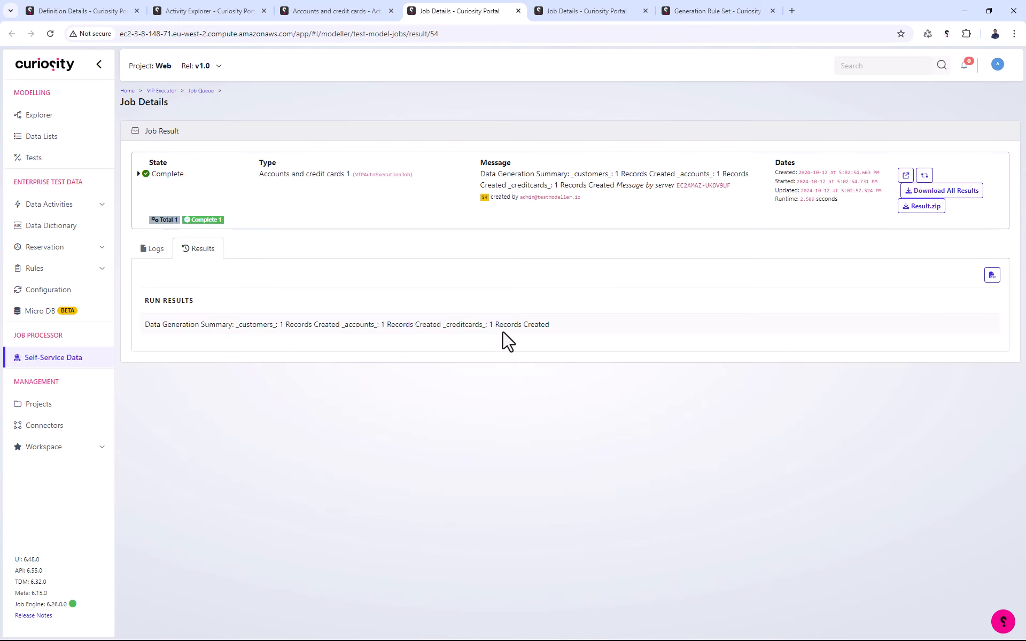
Step: Query the creditcards table through the Curiosity Bank connection in Micro DB and inspect the last row
left_click(46, 311)
left_click(214, 166)
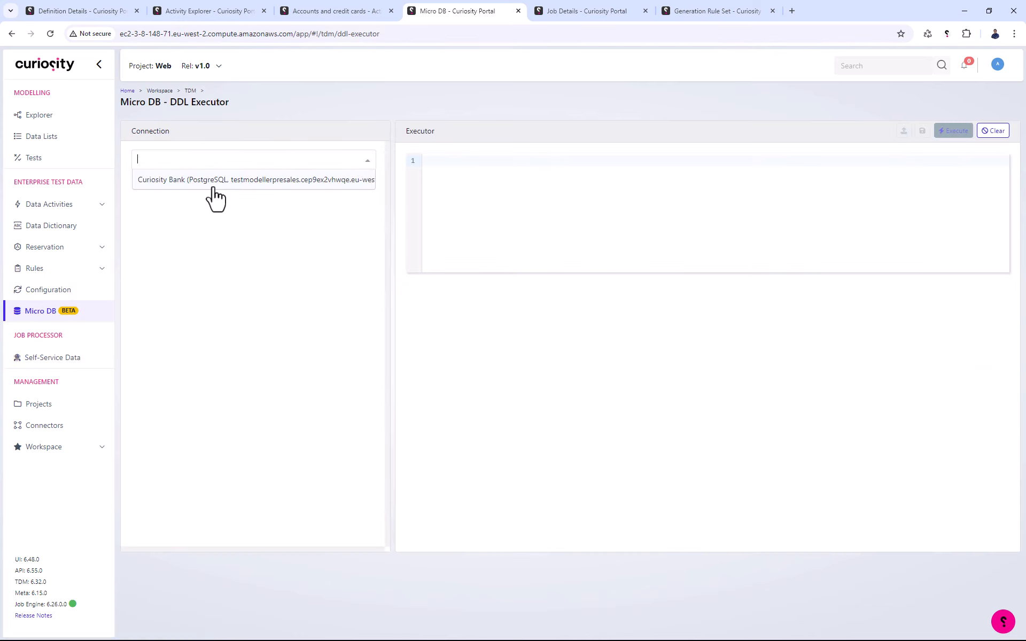
left_click(213, 179)
left_click(369, 266)
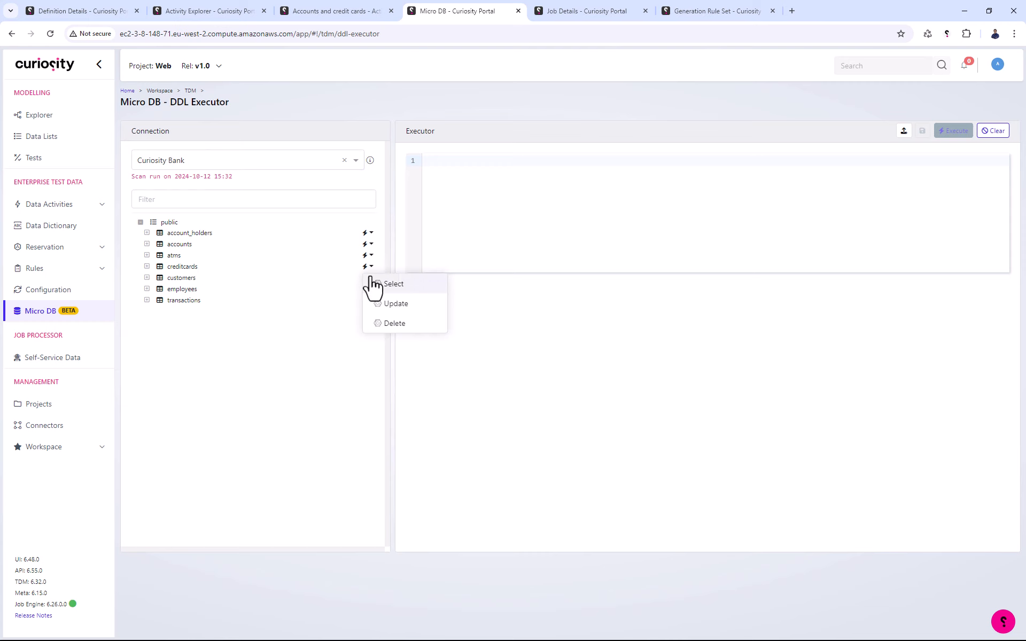
left_click(385, 283)
left_click(947, 134)
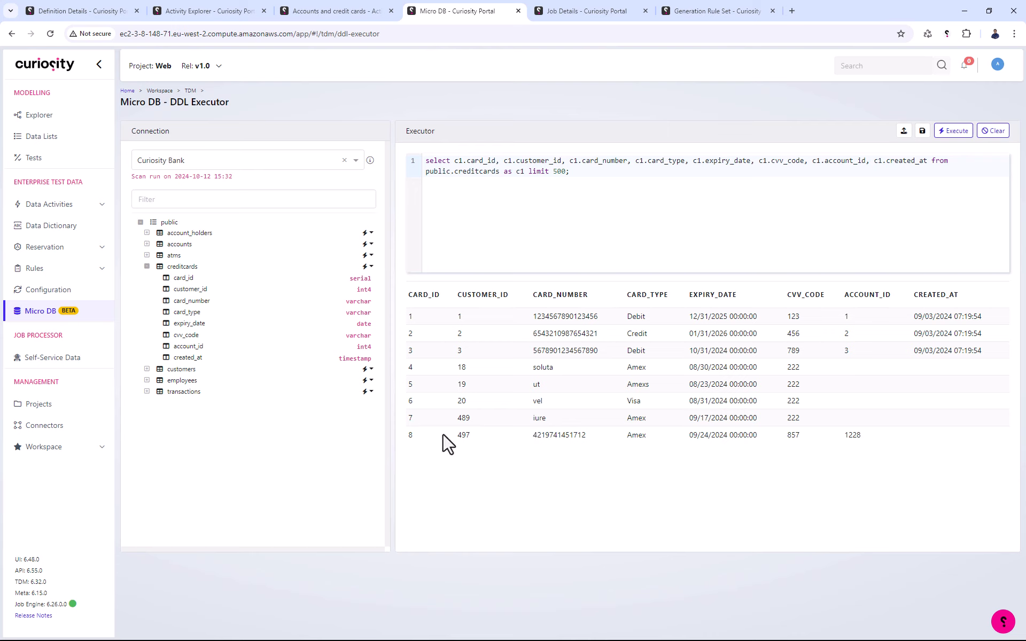
left_click_drag(442, 434, 796, 437)
left_click(468, 436)
Step: Query the customers table in Micro DB and inspect the last customer record
left_click(371, 368)
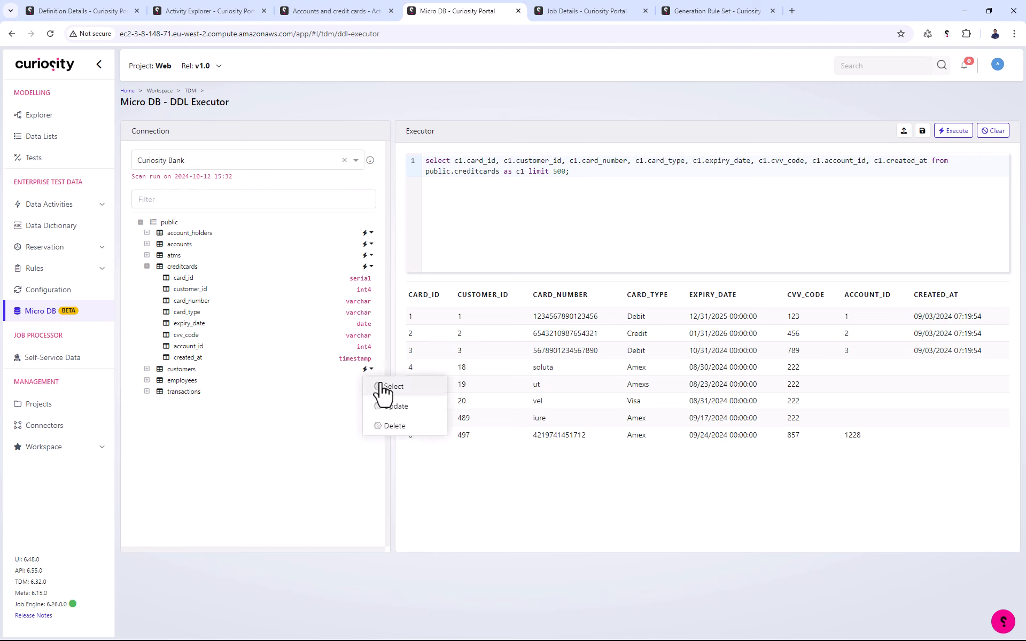
left_click(385, 386)
left_click(949, 134)
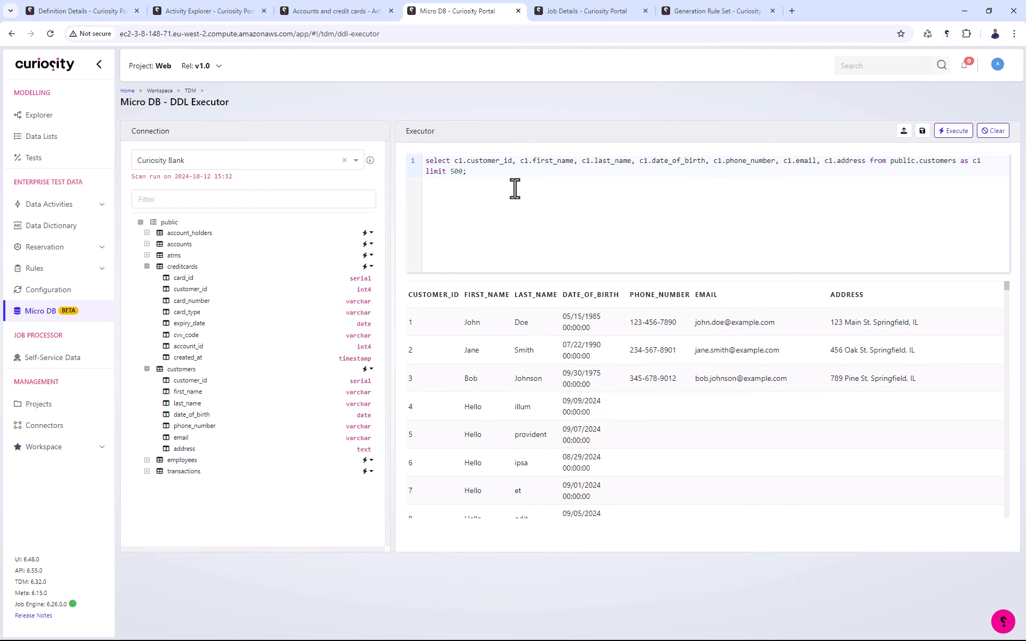
scroll(701, 462, "down", 20)
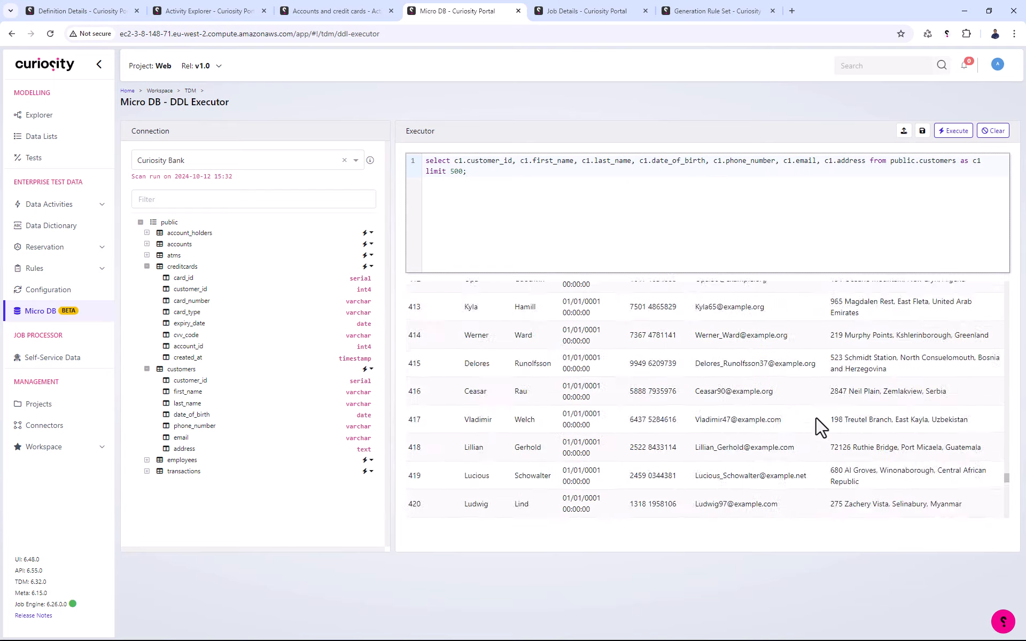
scroll(821, 426, "down", 15)
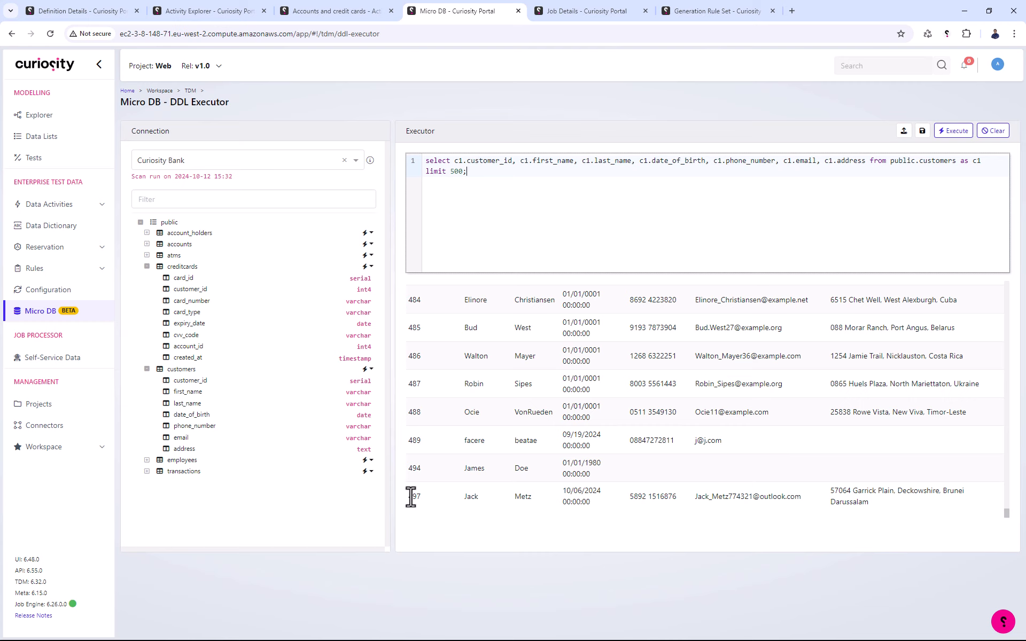
left_click_drag(913, 497, 749, 499)
left_click(473, 498)
left_click(908, 523)
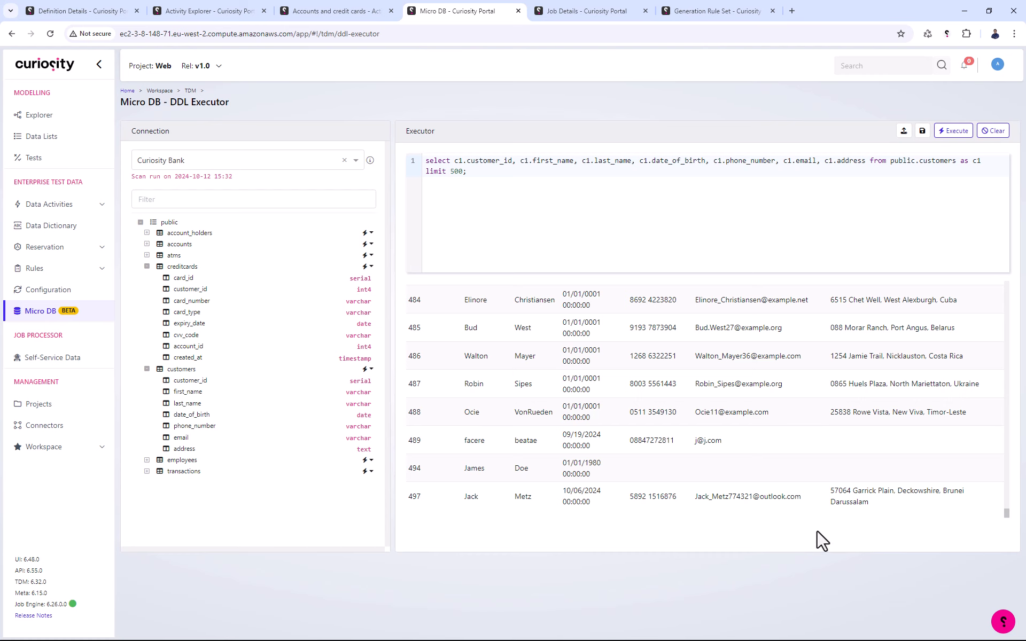
Step: Open the generation rule set version attached to the data activity and expand its customers, accounts and creditcards tables
left_click(306, 11)
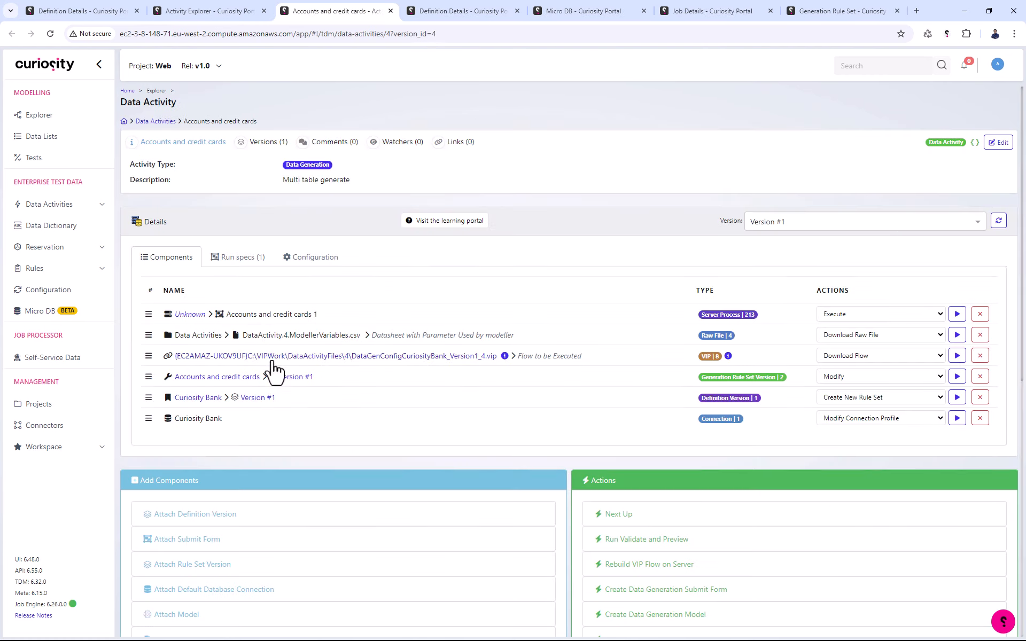
left_click(286, 380)
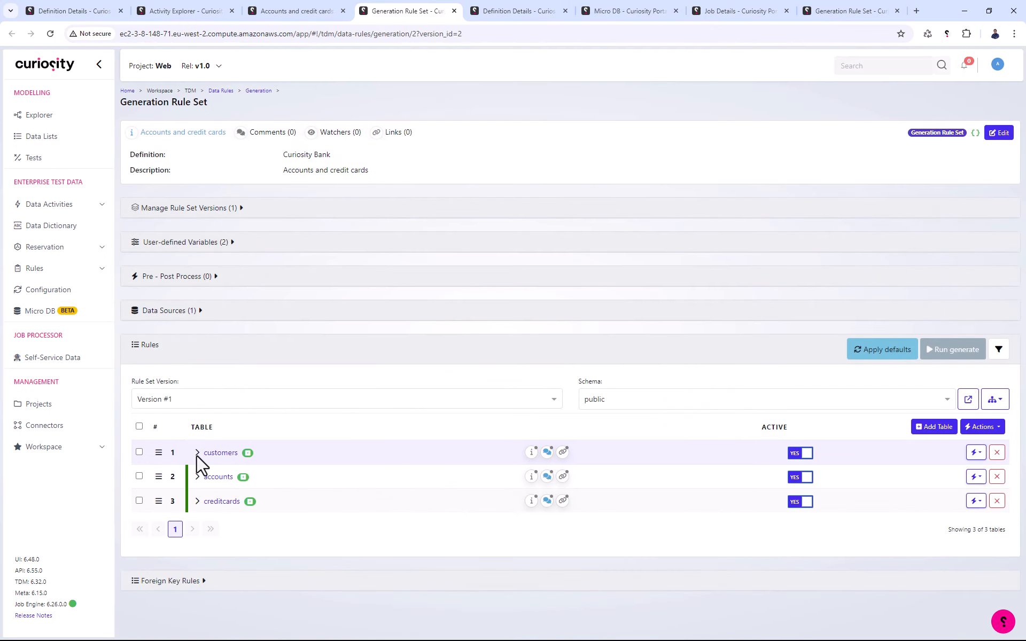
left_click(196, 450)
scroll(199, 481, "down", 5)
left_click(197, 509)
scroll(196, 512, "down", 4)
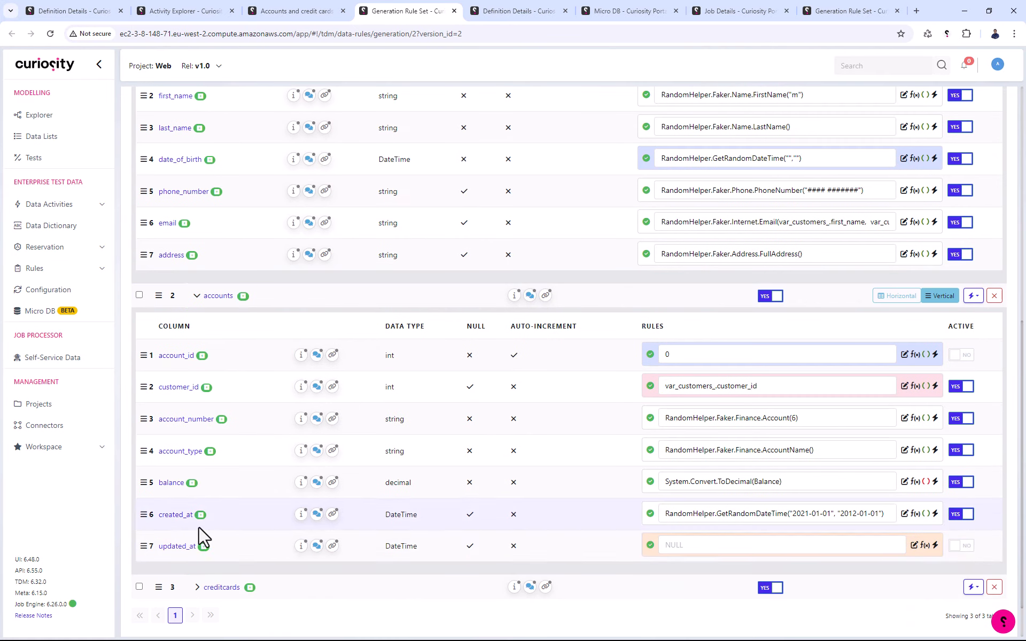
left_click(197, 587)
Step: Review the column rules of the customers, accounts and creditcards tables in the reopened rule set
scroll(256, 390, "down", 5)
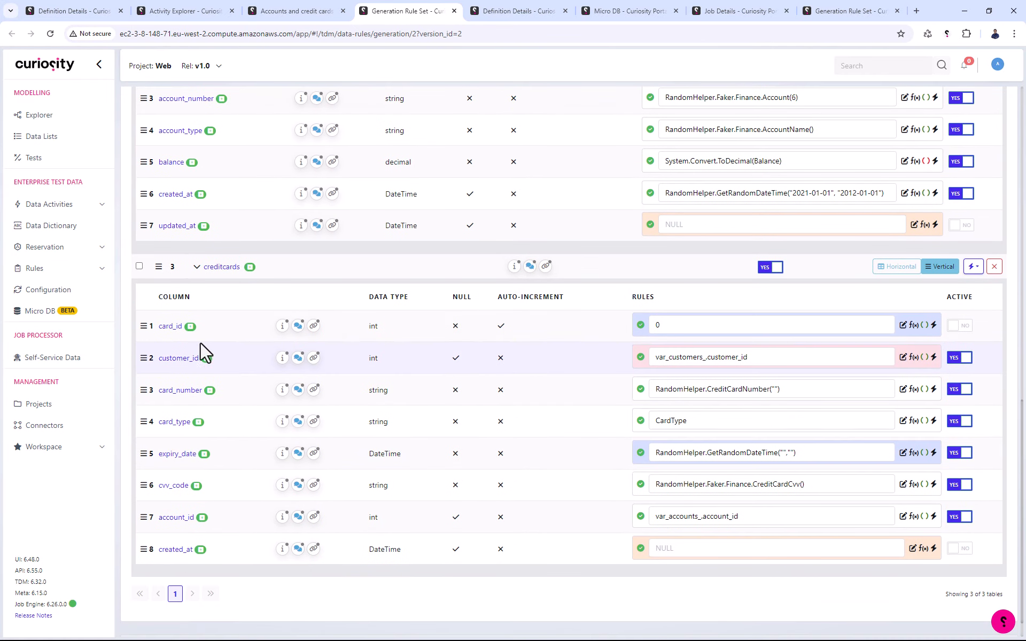
scroll(483, 383, "up", 4)
scroll(483, 383, "up", 4)
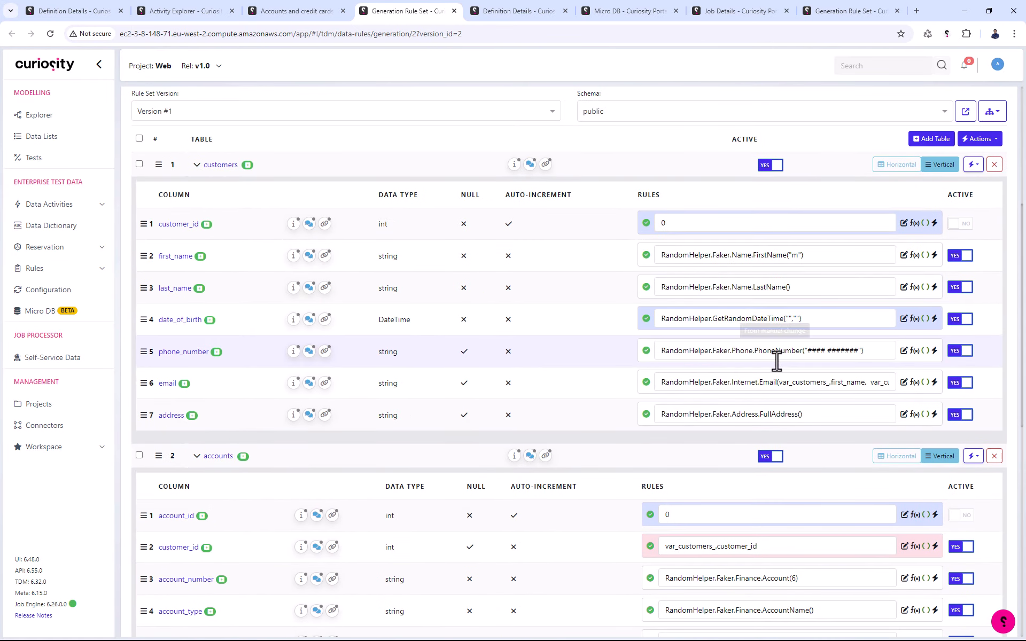
scroll(574, 273, "down", 7)
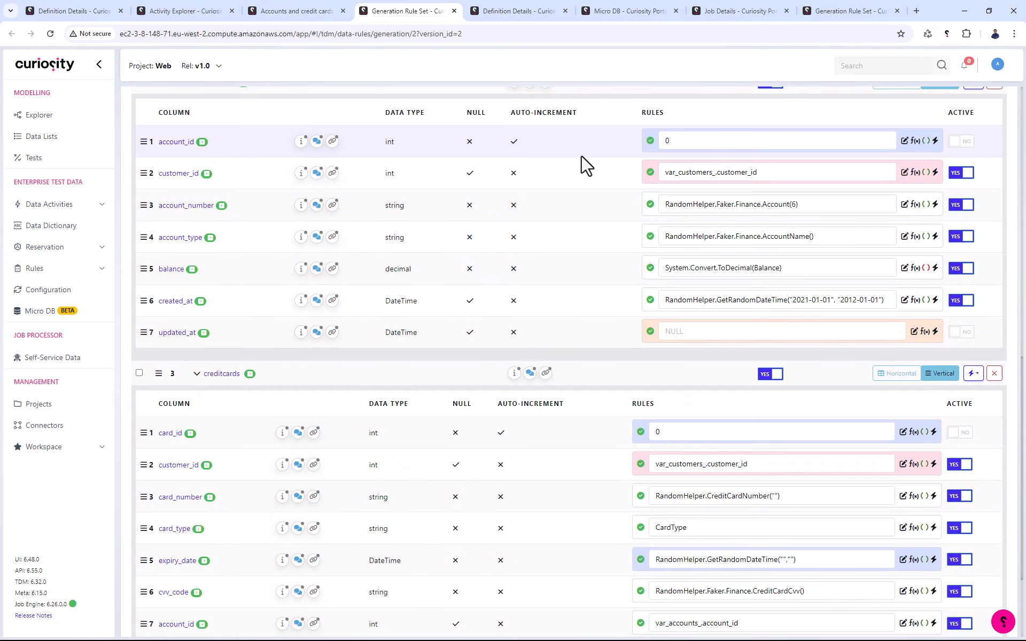